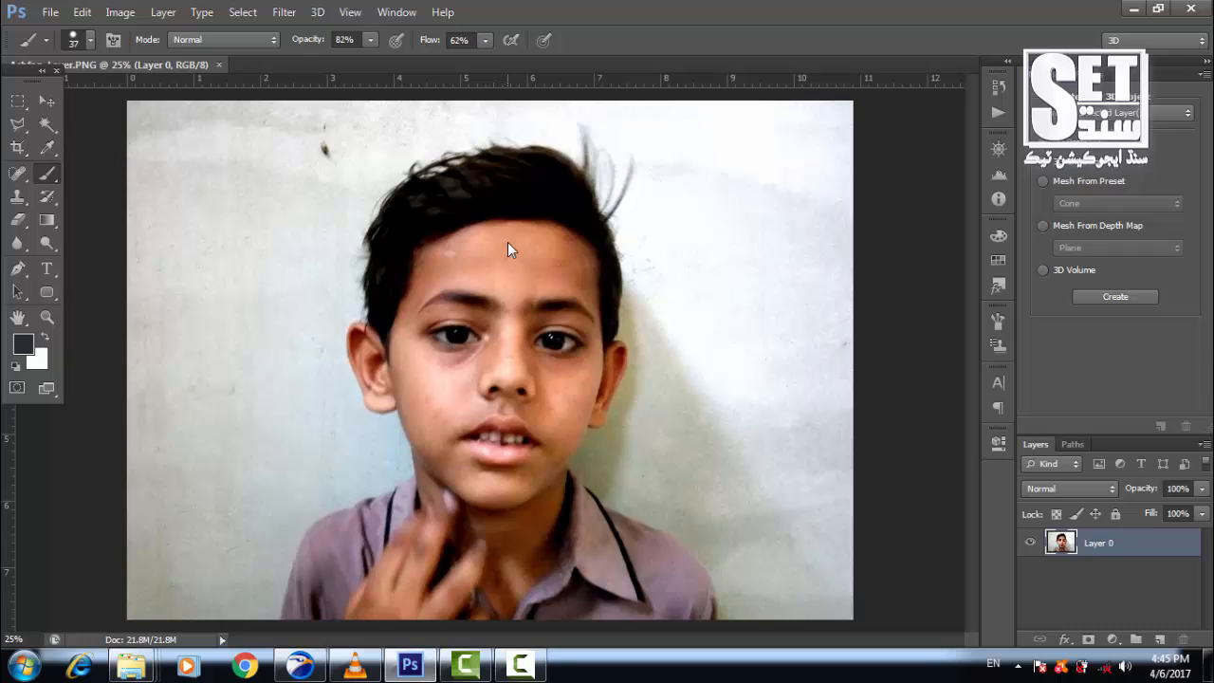
Duplicate the portrait layer and apply a Gaussian Blur with a 2.1 pixel radius to the copy.
{"action": "key", "text": "ctrl+j"}
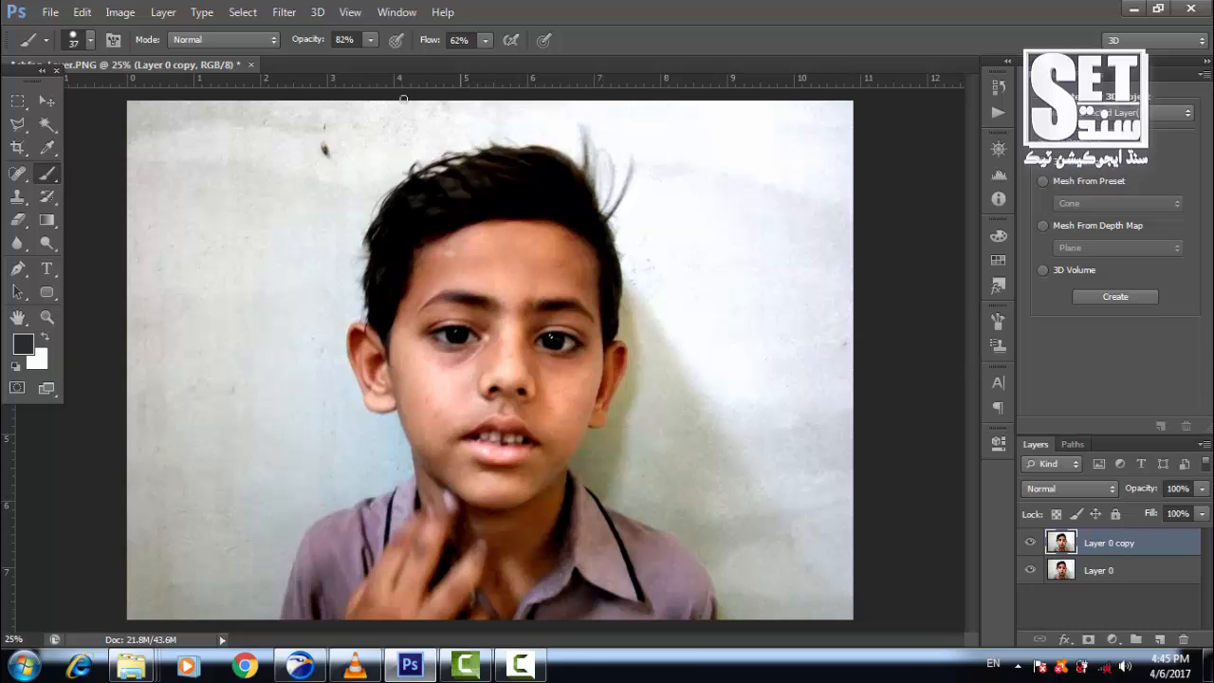
{"action": "left_click", "coordinate": [278, 13]}
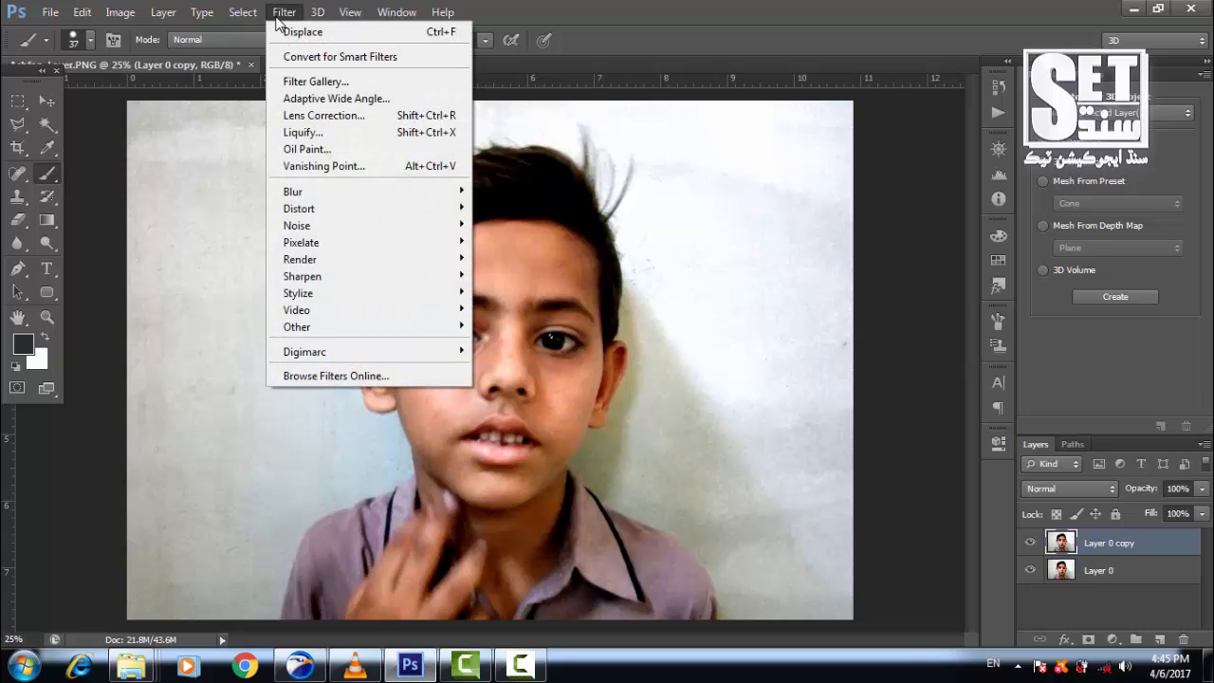
{"action": "mouse_move", "coordinate": [348, 198]}
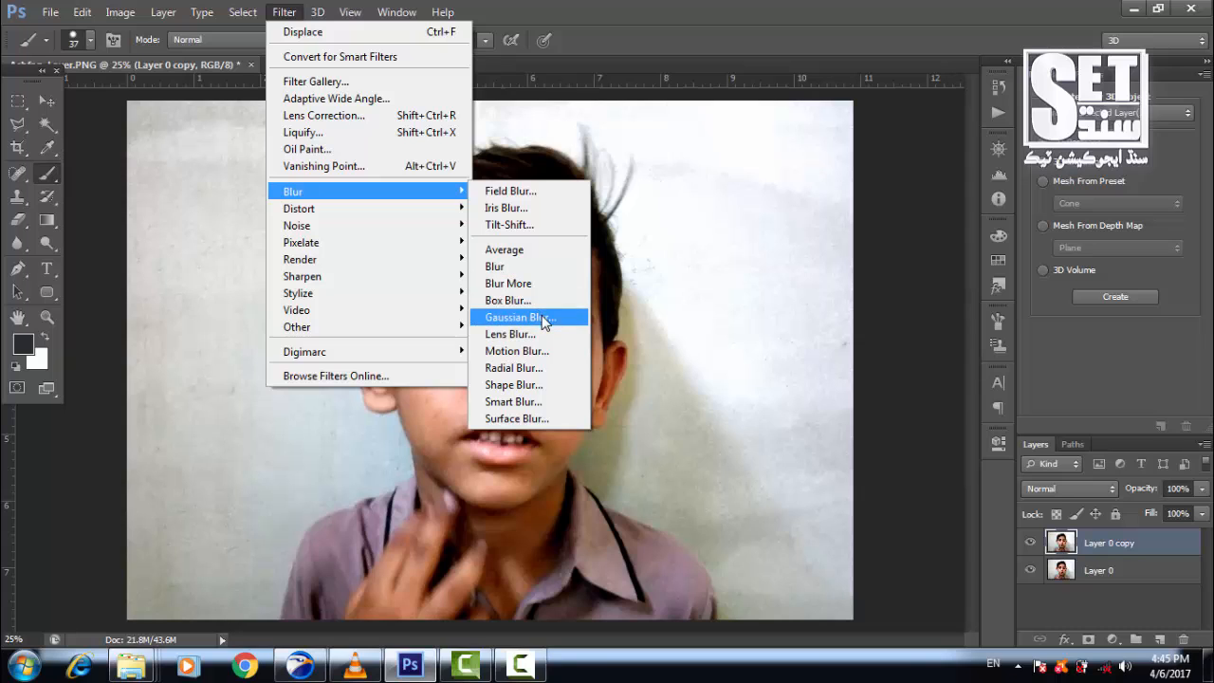
{"action": "left_click", "coordinate": [517, 316]}
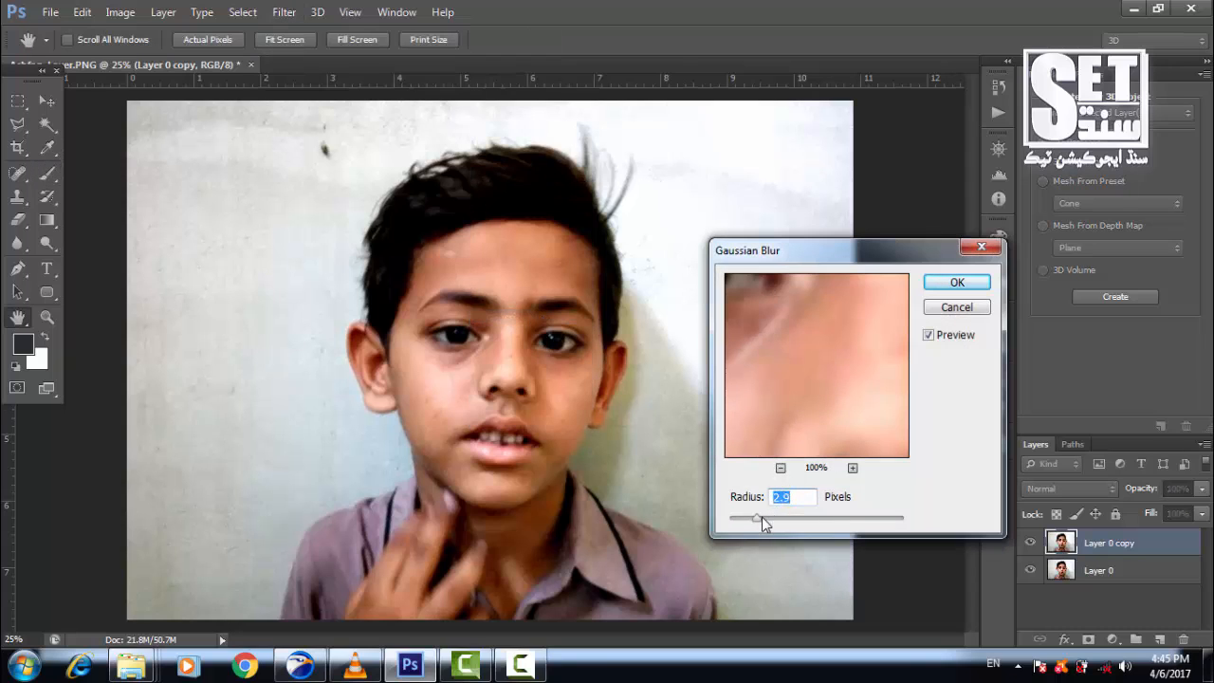
{"action": "left_click_drag", "start_coordinate": [757, 519], "coordinate": [754, 521]}
{"action": "left_click", "coordinate": [750, 520]}
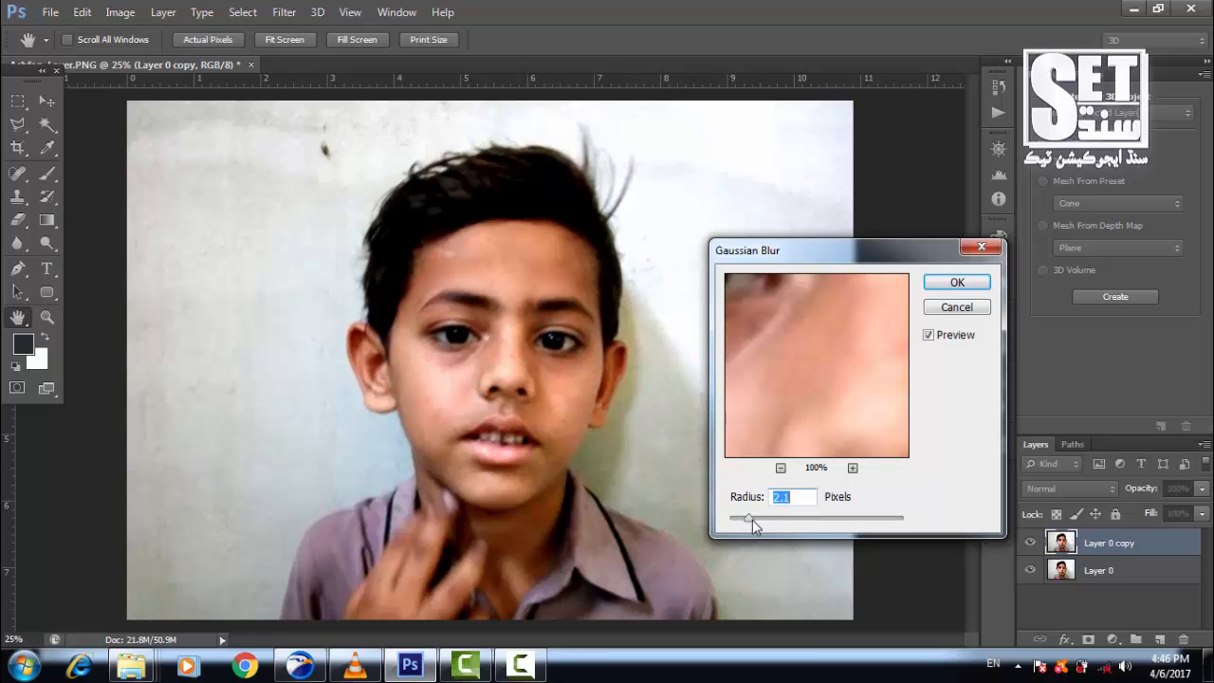
{"action": "left_click", "coordinate": [945, 287]}
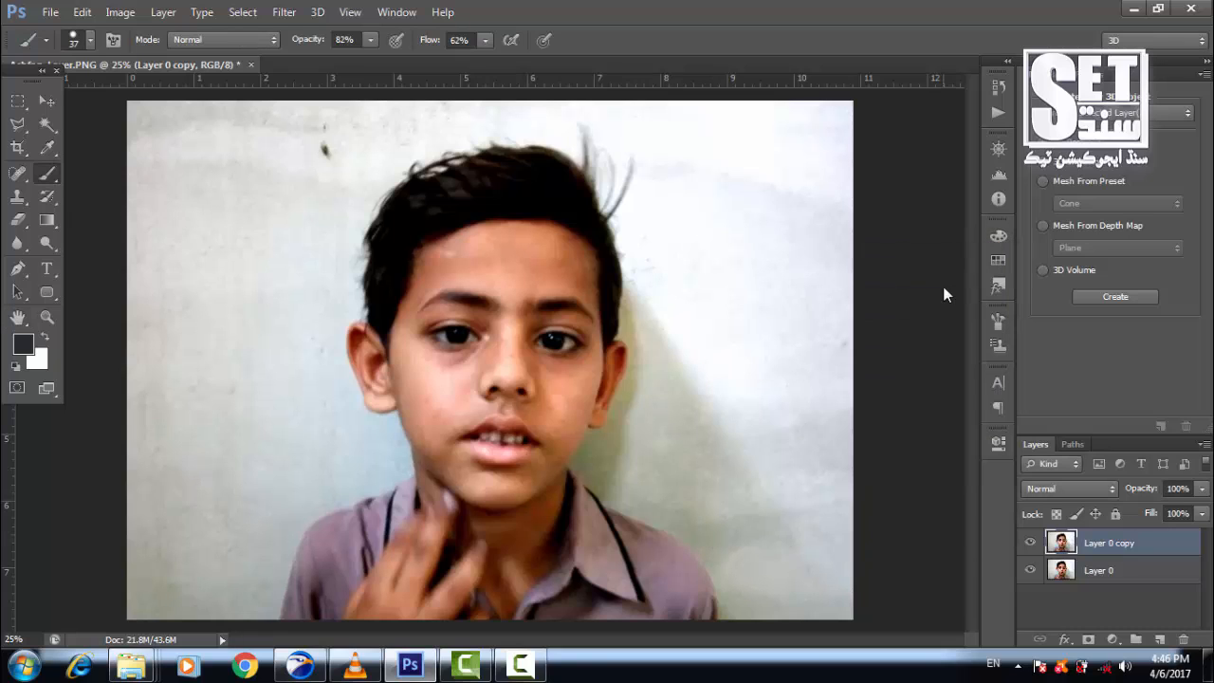
Desaturate the blurred copy with Hue/Saturation at a saturation of -100 and hide the original Layer 0.
{"action": "key", "text": "ctrl+u"}
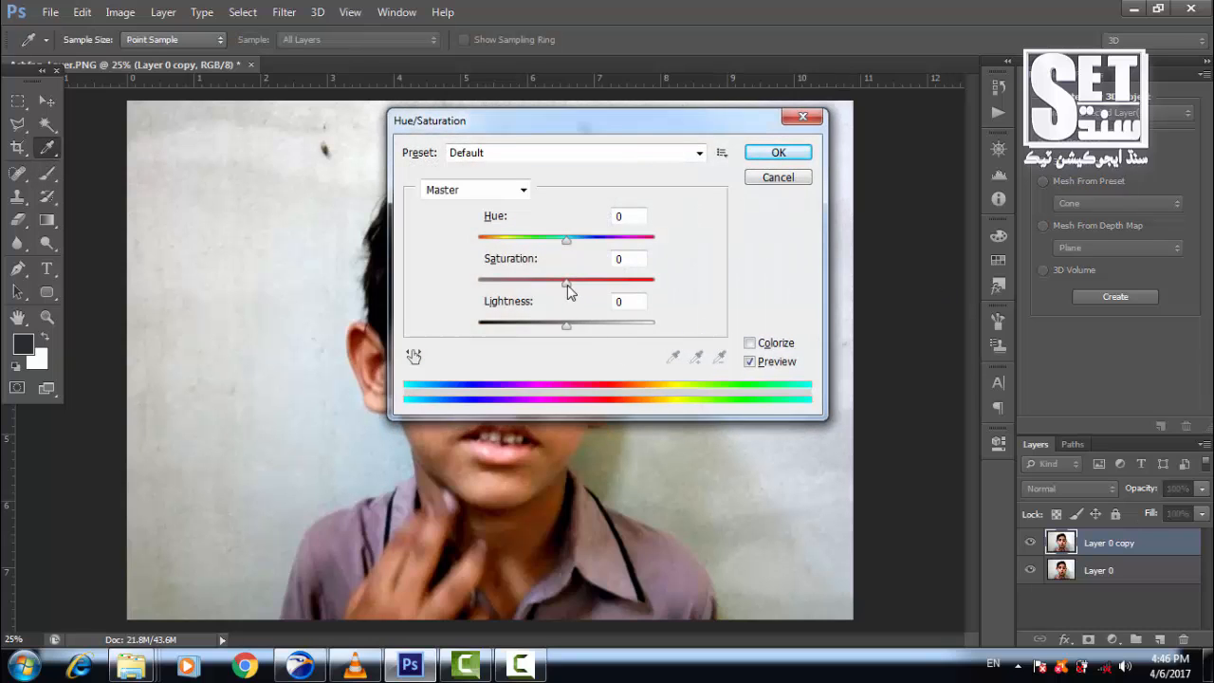
{"action": "left_click_drag", "start_coordinate": [568, 285], "coordinate": [477, 289]}
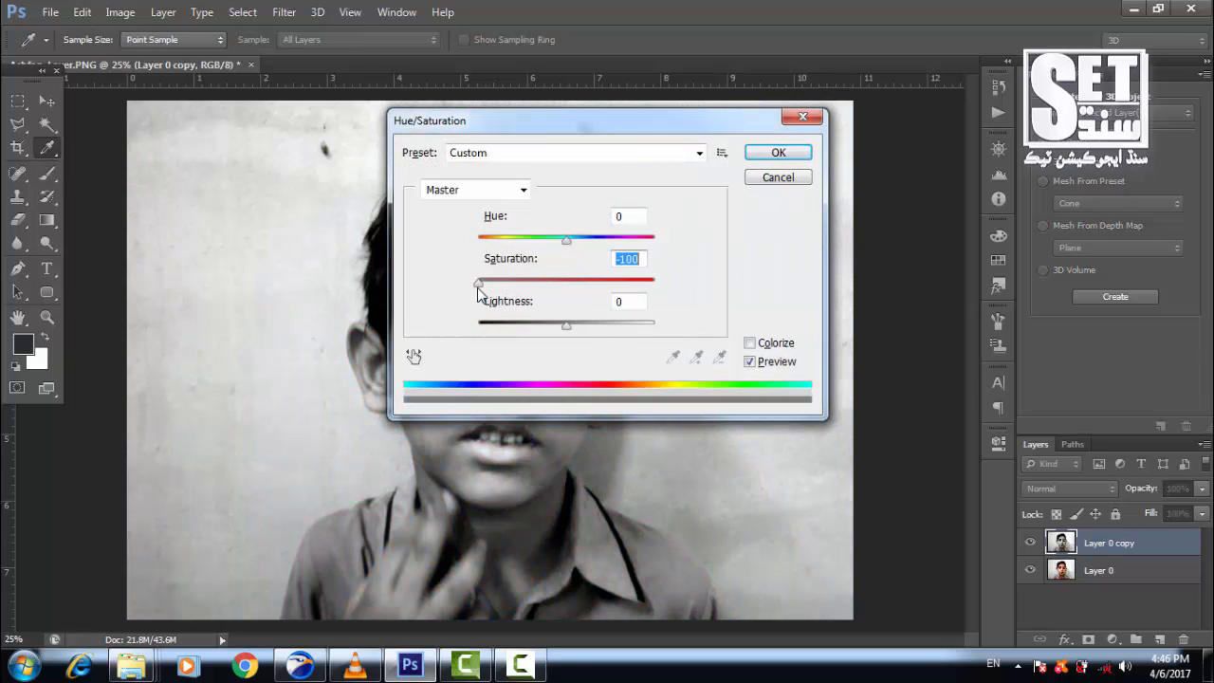
{"action": "left_click", "coordinate": [770, 154]}
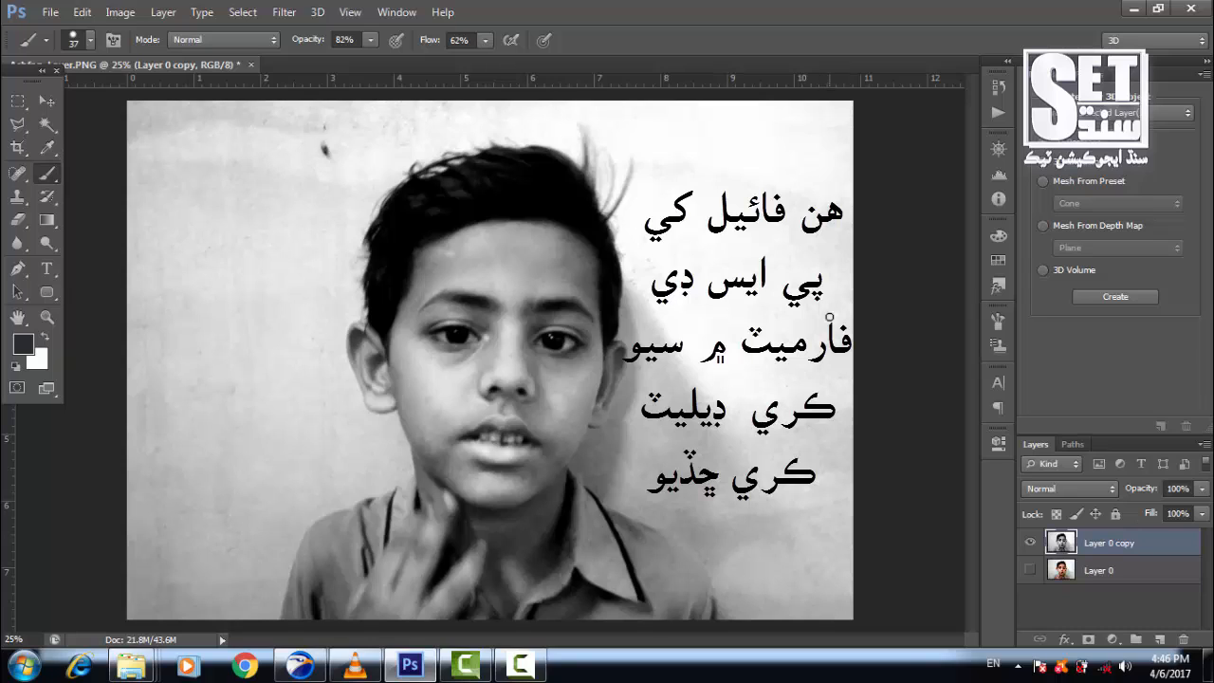
Save the document in the AJrak folder in Photoshop format, named "Displacement" plus the subject's first name, with maximized compatibility.
{"action": "left_click", "coordinate": [52, 13]}
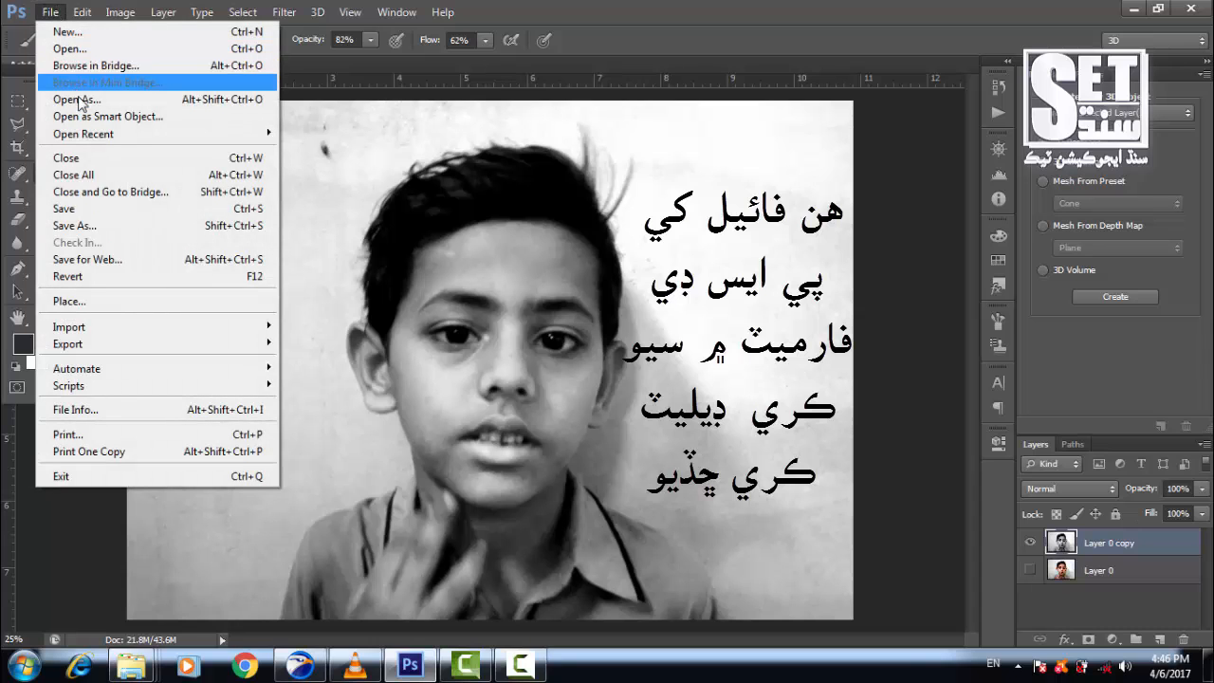
{"action": "left_click", "coordinate": [109, 221]}
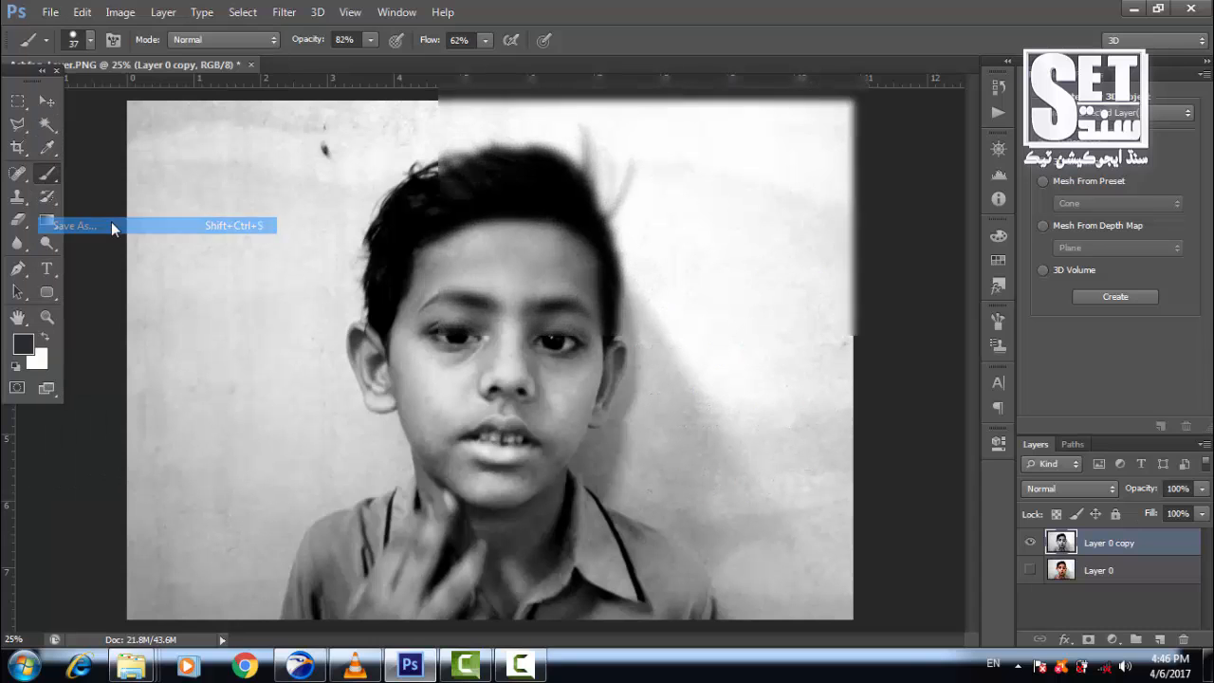
{"action": "left_click", "coordinate": [616, 350]}
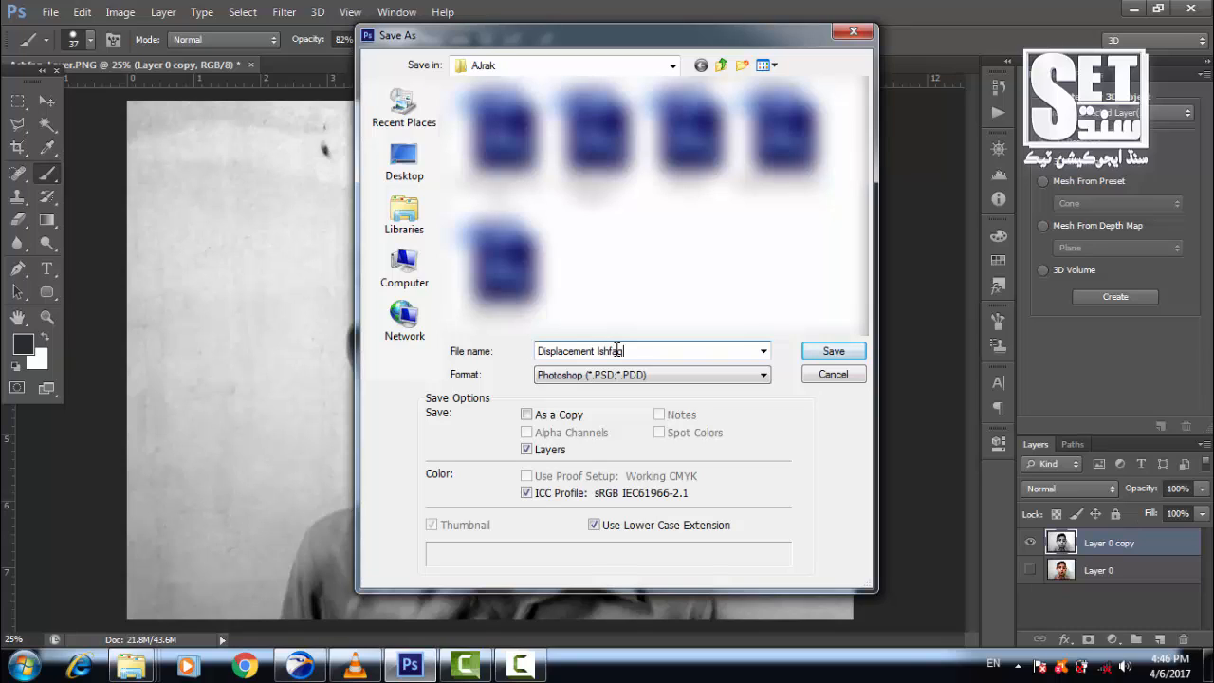
{"action": "left_click", "coordinate": [824, 355]}
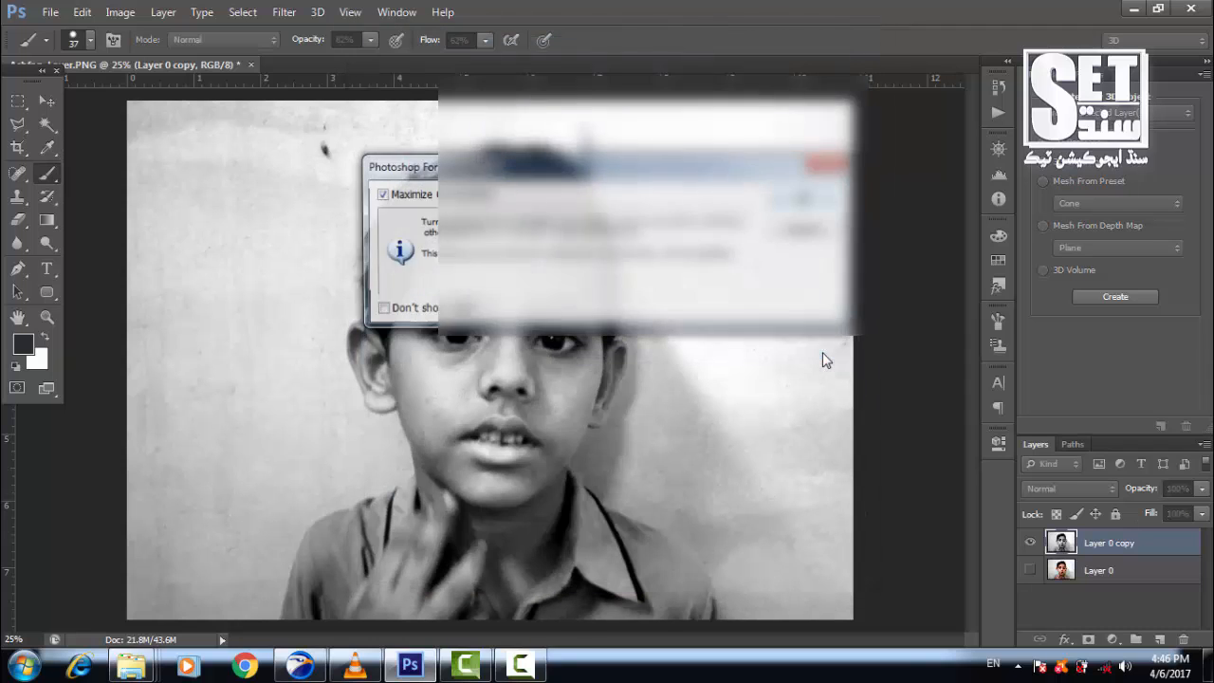
{"action": "left_click", "coordinate": [809, 200]}
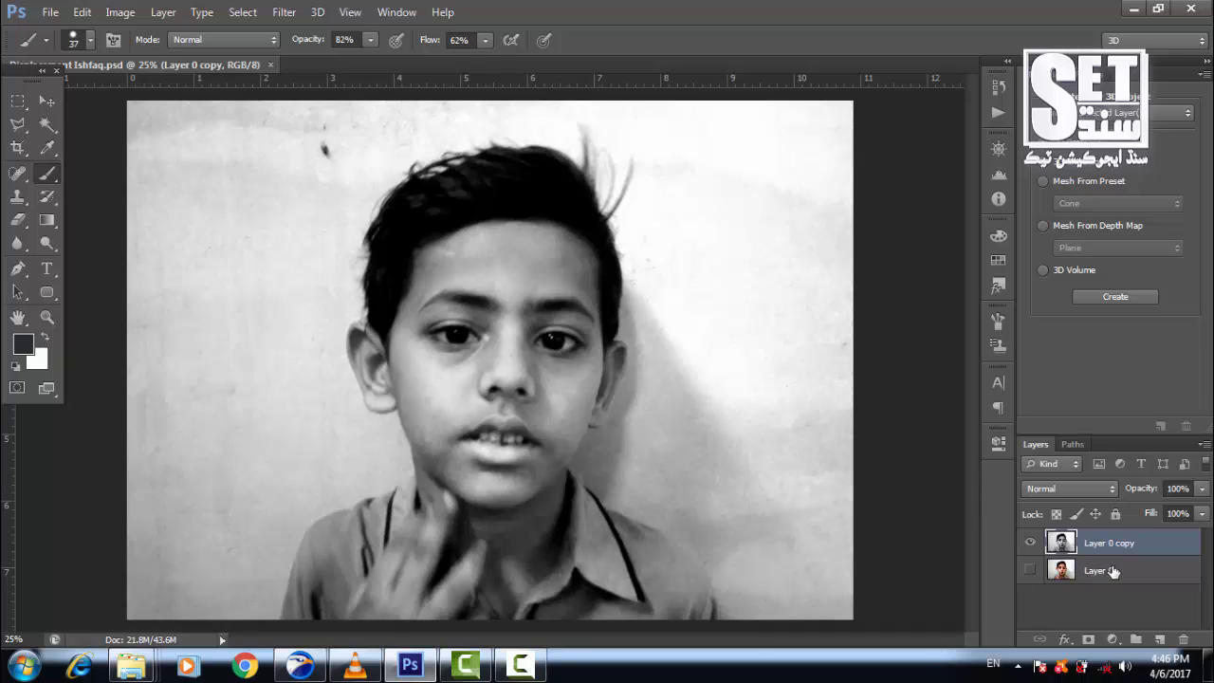
Show Layer 0 again and delete the blurred grayscale layer, Layer 0 copy.
{"action": "left_click", "coordinate": [1031, 570]}
{"action": "left_click", "coordinate": [1186, 643]}
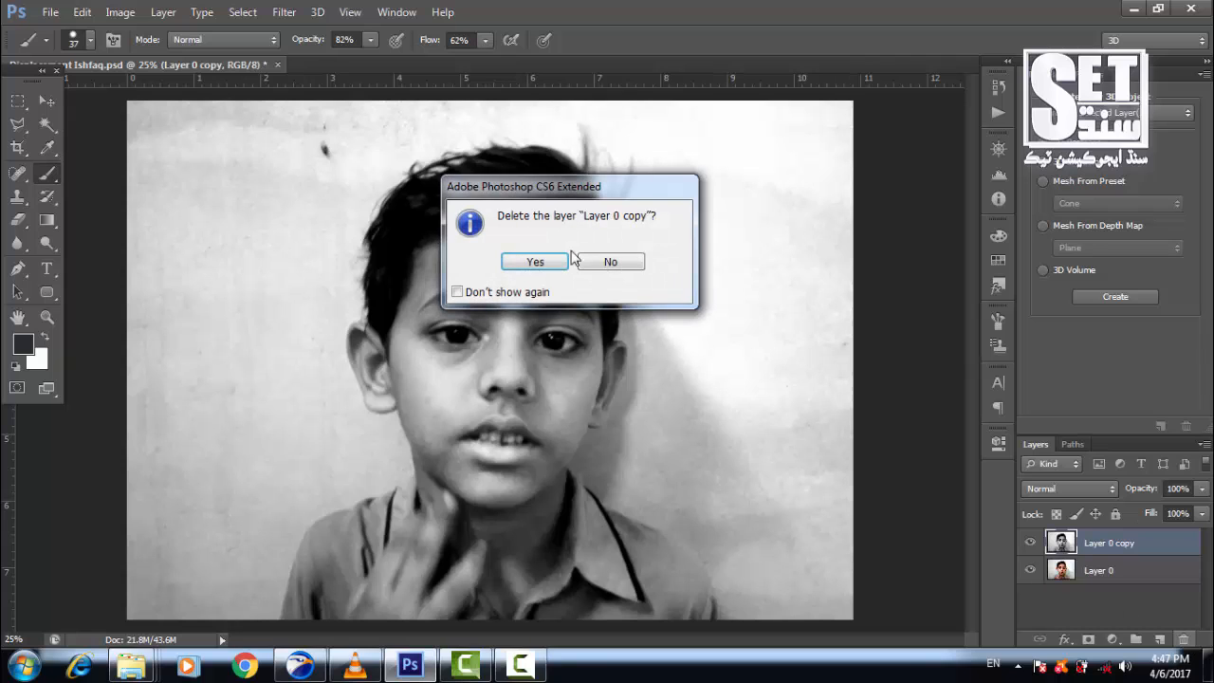
{"action": "left_click", "coordinate": [539, 262]}
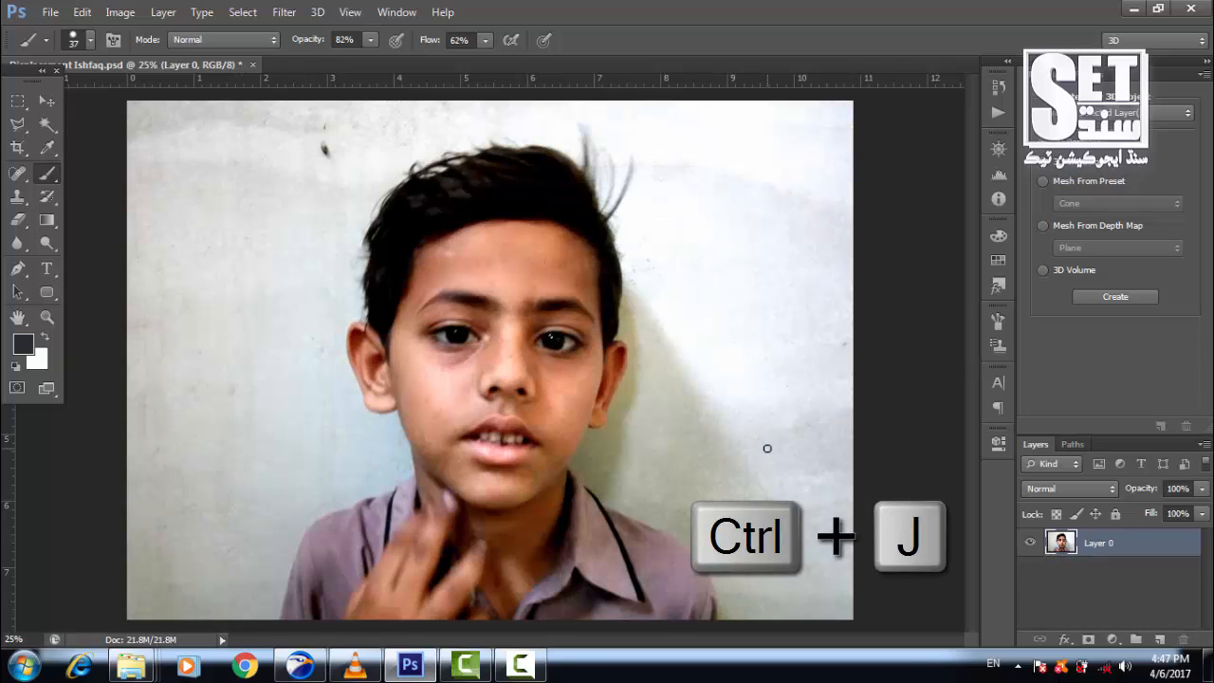
Duplicate Layer 0 and turn the copy black and white using Hue/Saturation with a saturation of -100.
{"action": "key", "text": "ctrl+j"}
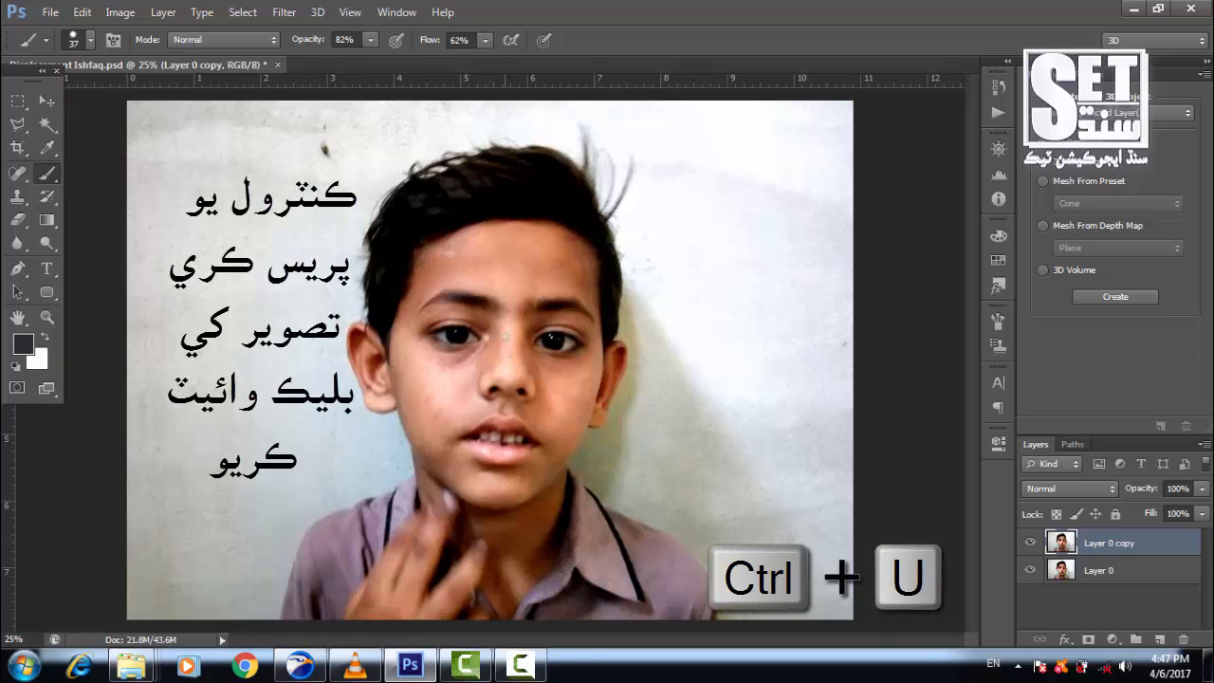
{"action": "key", "text": "ctrl+u"}
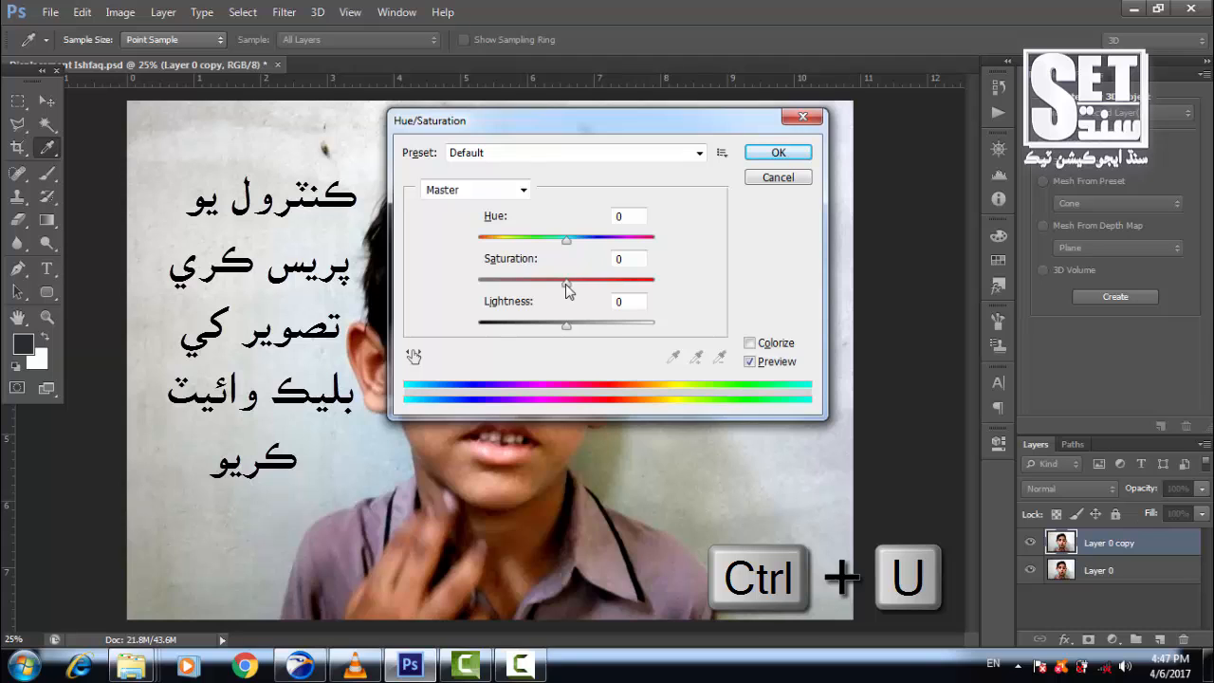
{"action": "left_click_drag", "start_coordinate": [567, 288], "coordinate": [478, 288]}
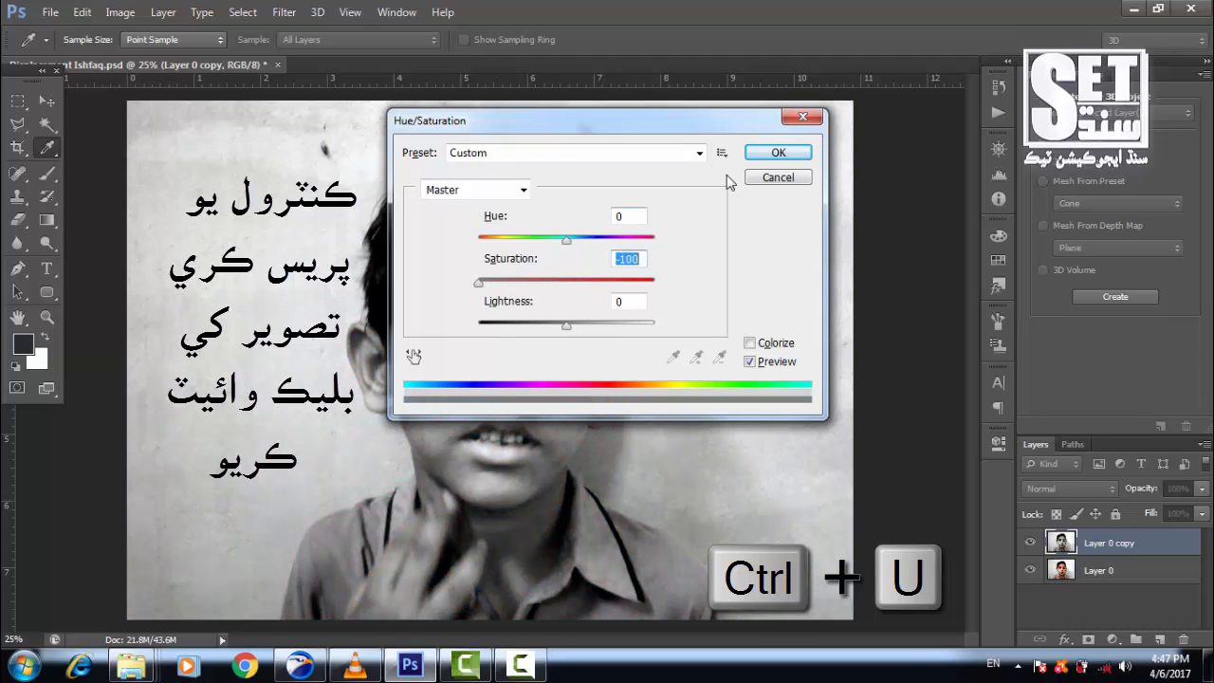
{"action": "left_click", "coordinate": [764, 156]}
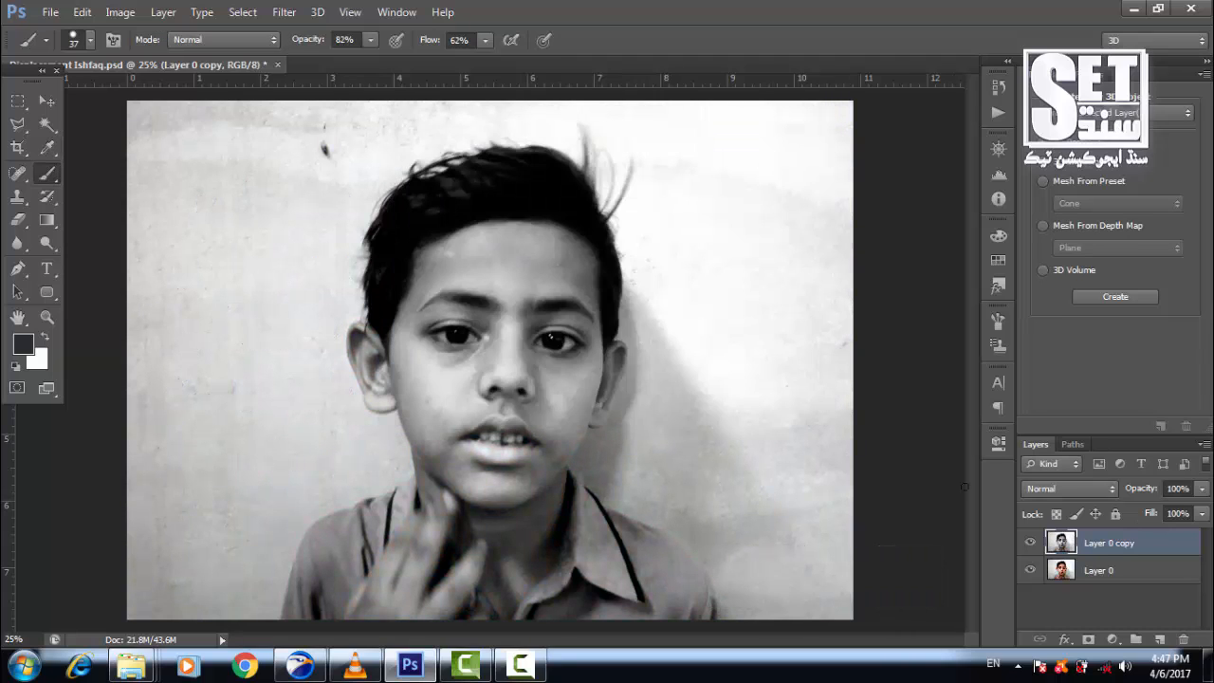
Place the colour Layer 0 above the black-and-white copy and add a layer mask to it.
{"action": "left_click", "coordinate": [1094, 575]}
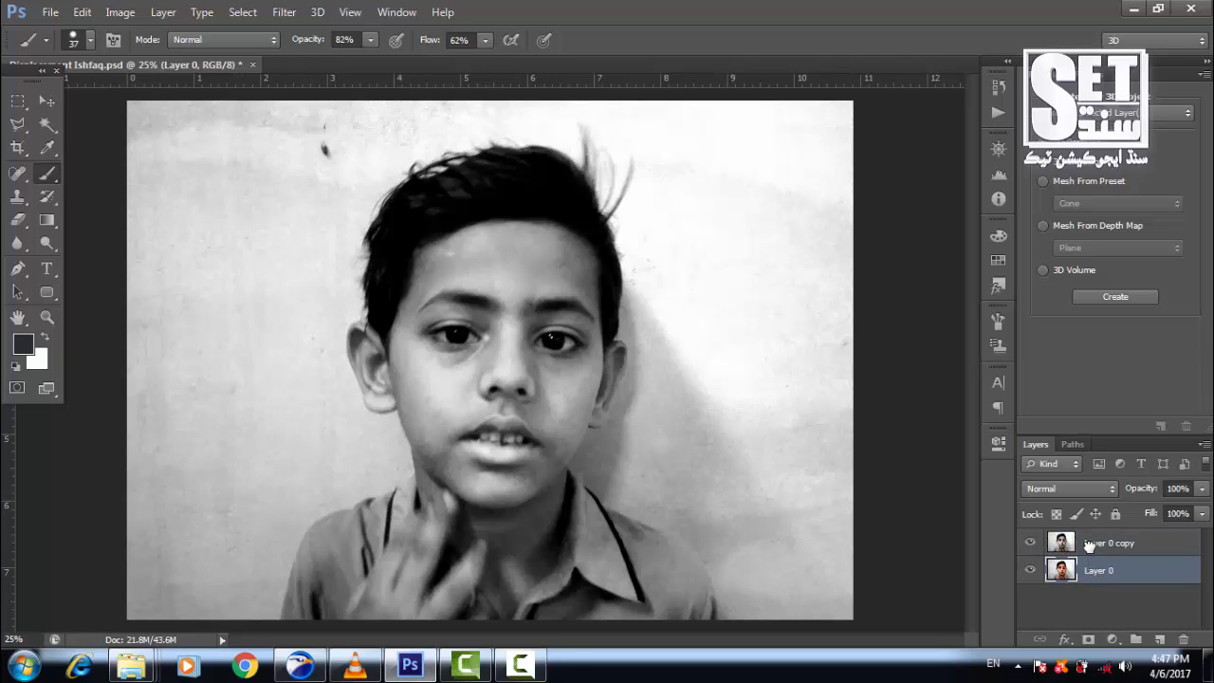
{"action": "left_click_drag", "start_coordinate": [1096, 575], "coordinate": [1091, 542]}
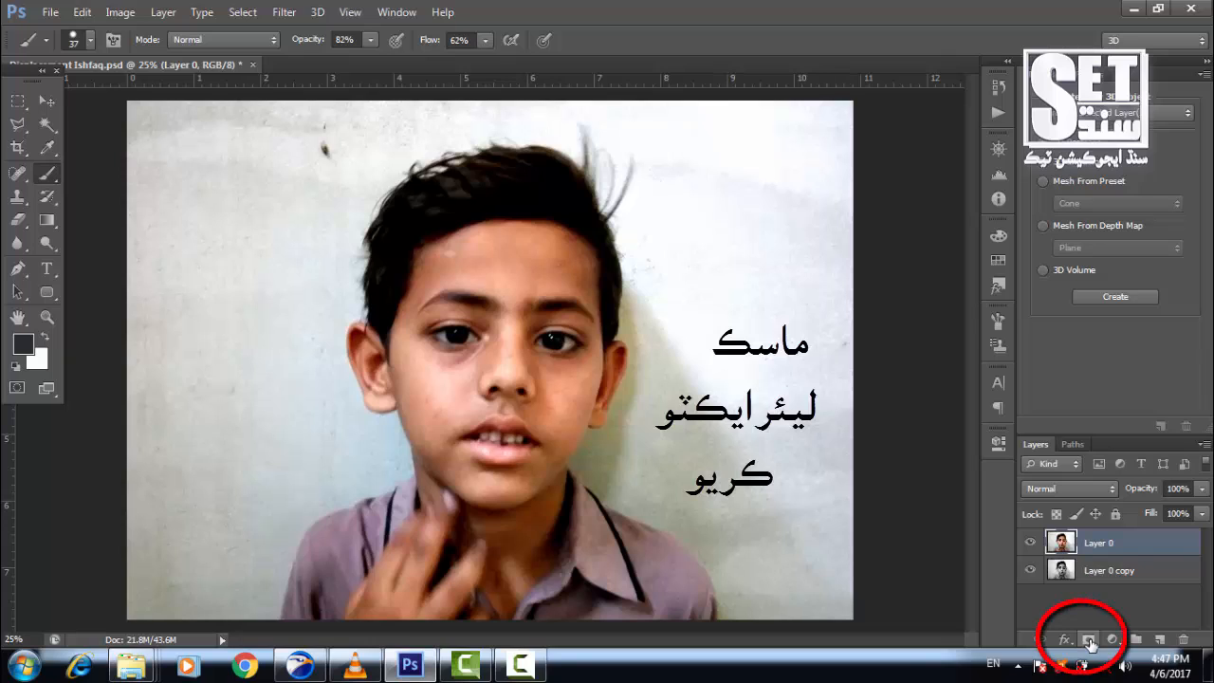
{"action": "left_click", "coordinate": [1090, 641]}
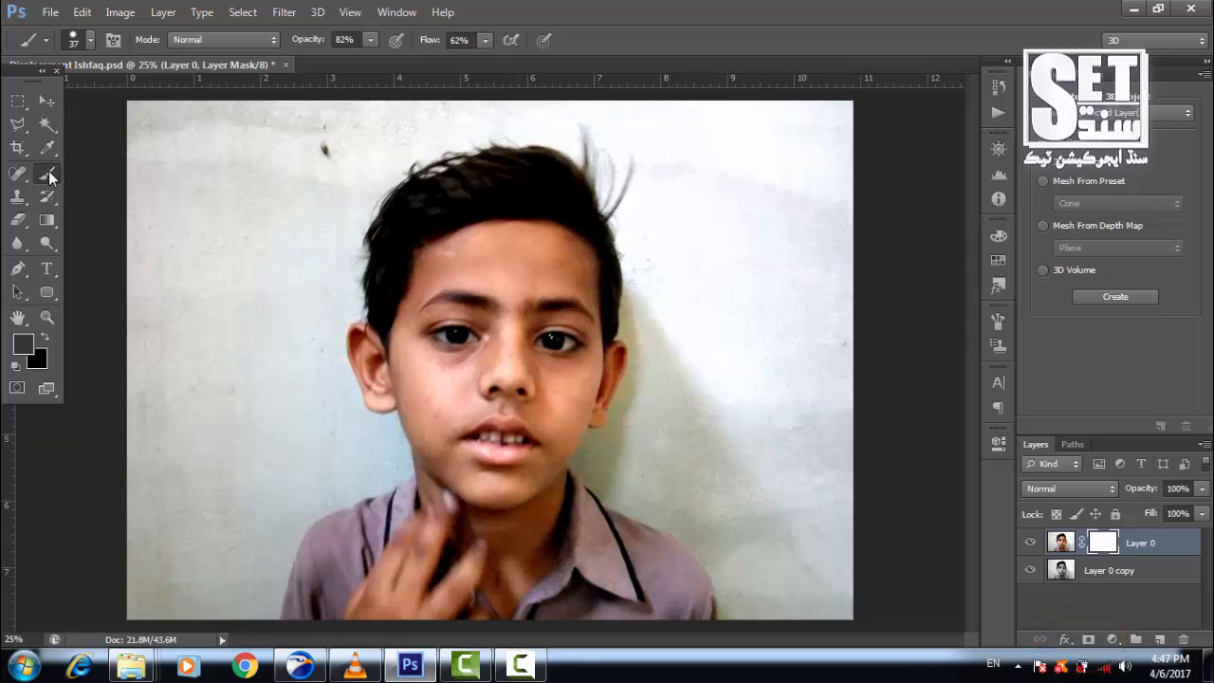
Set the foreground colour to near-black and the brush flow to 50% for painting on the mask.
{"action": "left_click", "coordinate": [24, 346]}
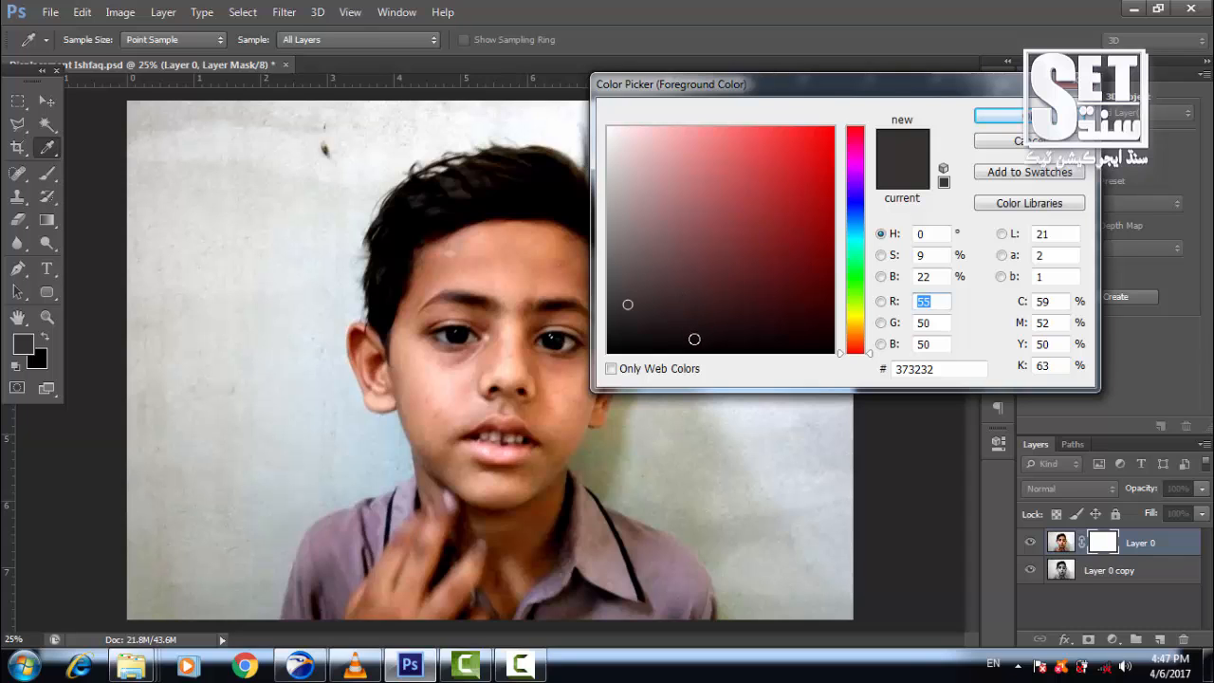
{"action": "type", "text": "16"}
{"action": "left_click", "coordinate": [994, 118]}
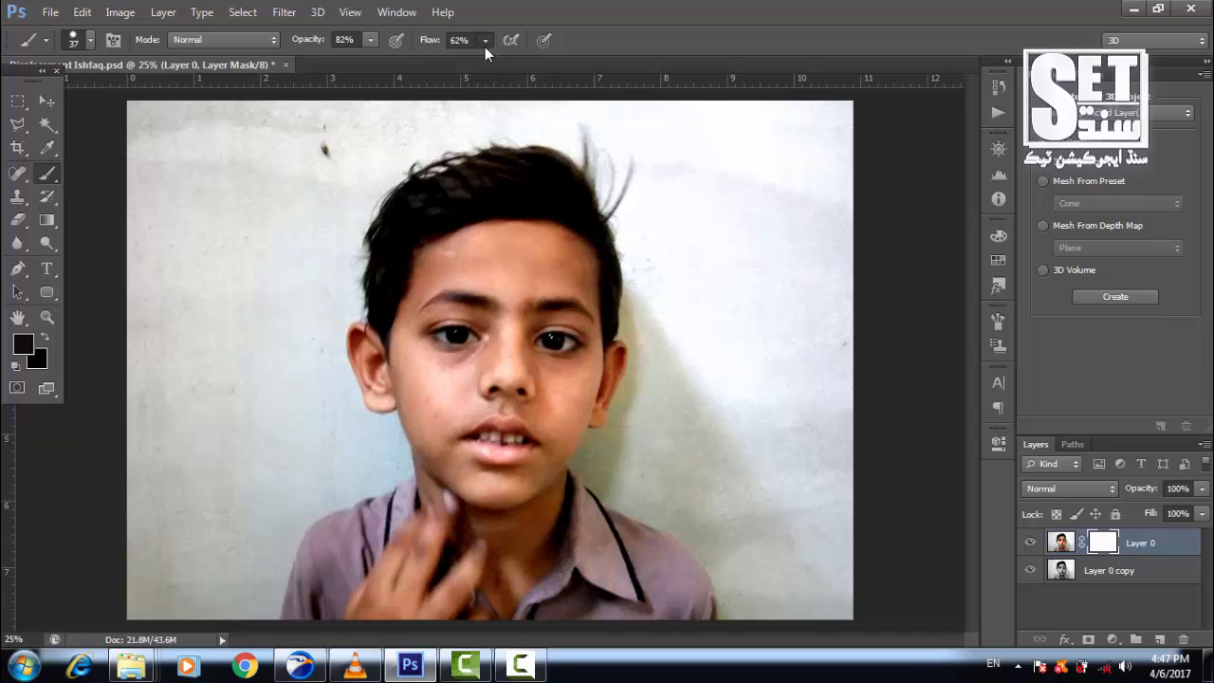
{"action": "left_click", "coordinate": [485, 41]}
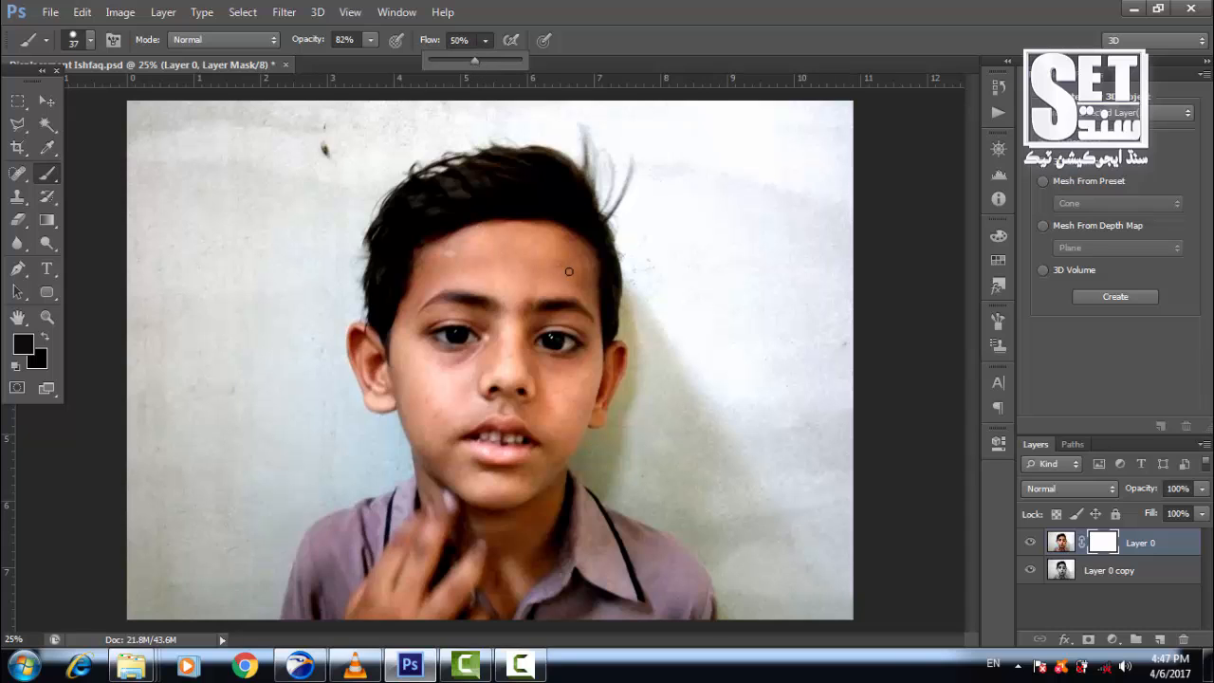
Set the brush size to 68 px and paint on Layer 0's mask over the middle of the forehead.
{"action": "scroll", "coordinate": [570, 271], "scroll_direction": "up", "scroll_amount": 1}
{"action": "scroll", "coordinate": [569, 271], "scroll_direction": "up", "scroll_amount": 1}
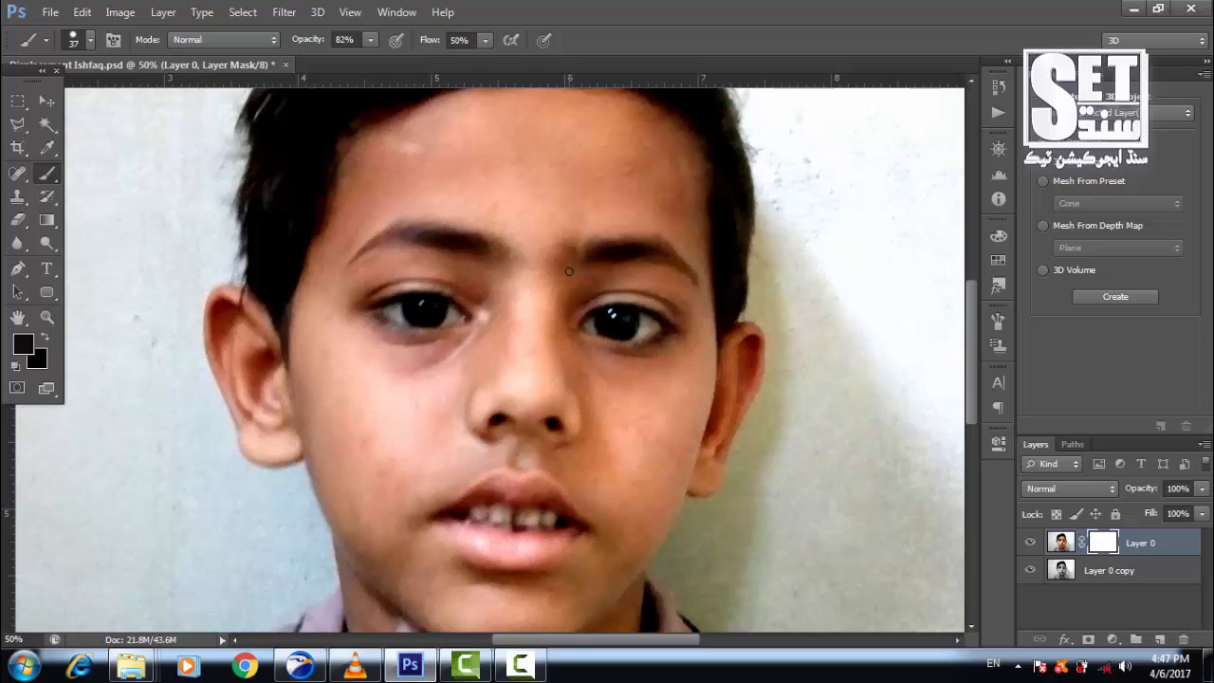
{"action": "right_click", "coordinate": [566, 142]}
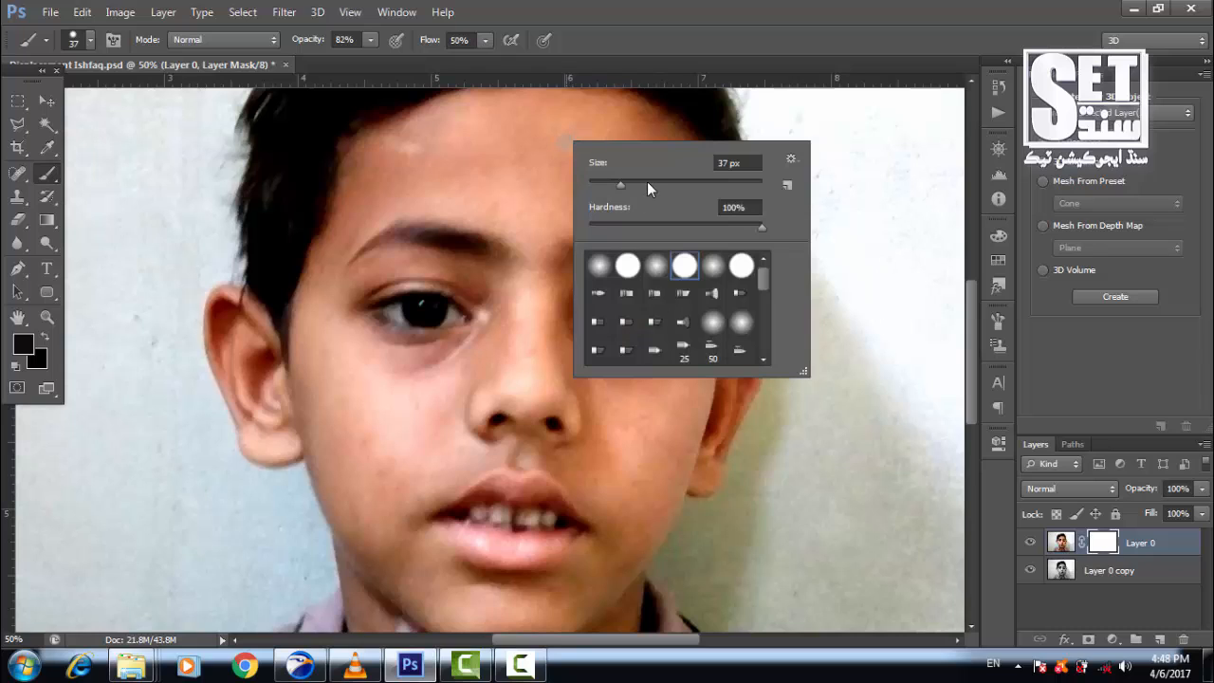
{"action": "left_click", "coordinate": [647, 181]}
{"action": "key", "text": "Return"}
{"action": "mouse_move", "coordinate": [531, 150]}
{"action": "left_mouse_down"}
{"action": "mouse_move", "coordinate": [559, 156]}
{"action": "mouse_move", "coordinate": [479, 142]}
{"action": "mouse_move", "coordinate": [513, 148]}
{"action": "mouse_move", "coordinate": [503, 178]}
{"action": "mouse_move", "coordinate": [472, 176]}
{"action": "mouse_move", "coordinate": [522, 228]}
{"action": "mouse_move", "coordinate": [445, 190]}
{"action": "mouse_move", "coordinate": [520, 142]}
{"action": "mouse_move", "coordinate": [435, 162]}
{"action": "mouse_move", "coordinate": [516, 130]}
{"action": "left_mouse_up"}
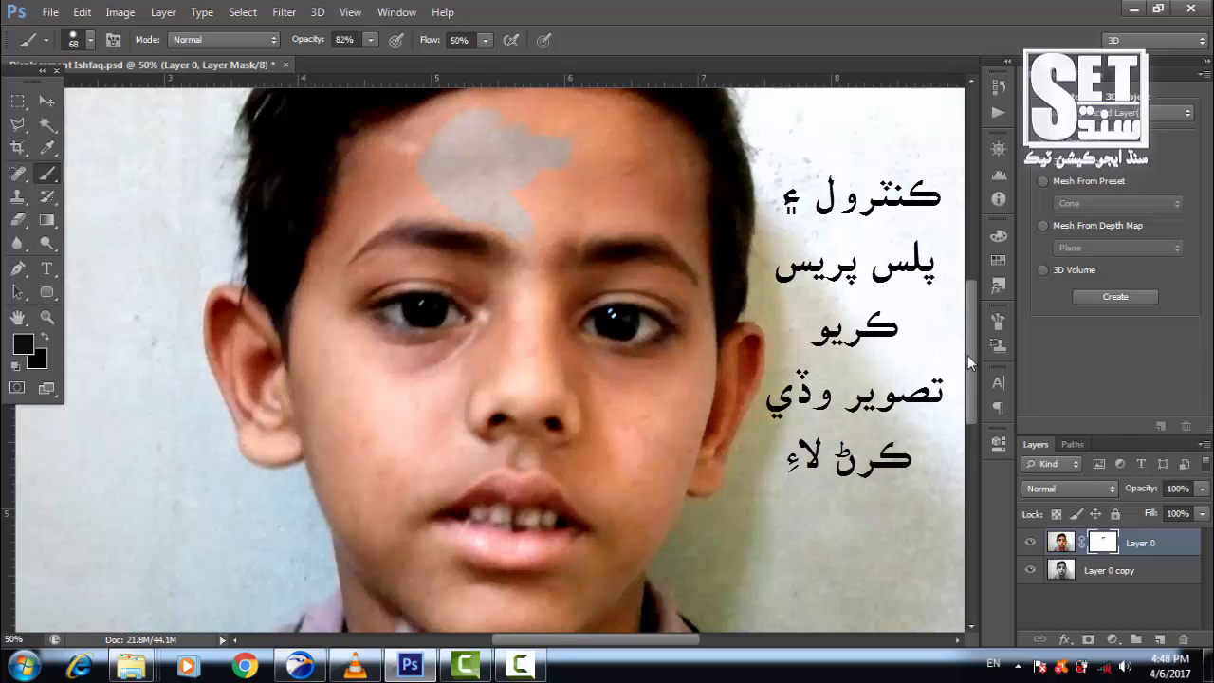
Continue painting the mask along the hairline and down the side of the forehead, undoing the last stroke.
{"action": "scroll", "coordinate": [566, 295], "scroll_direction": "up", "scroll_amount": 3}
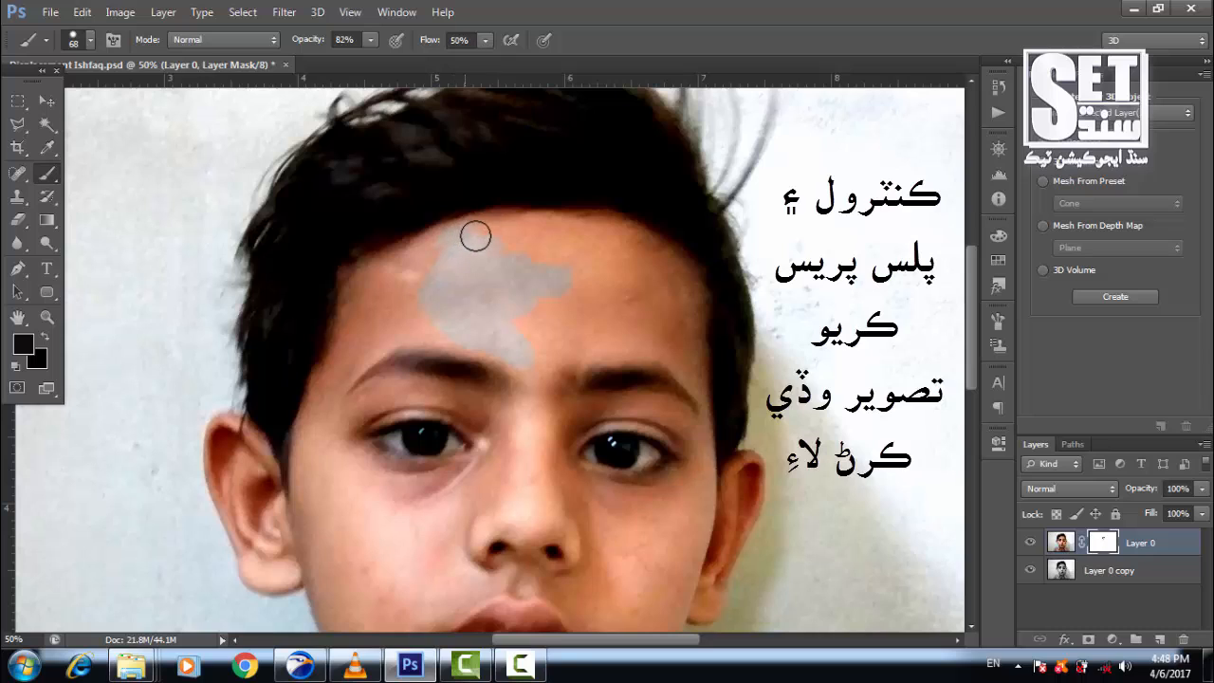
{"action": "mouse_move", "coordinate": [529, 229]}
{"action": "left_mouse_down"}
{"action": "mouse_move", "coordinate": [566, 227]}
{"action": "mouse_move", "coordinate": [651, 260]}
{"action": "mouse_move", "coordinate": [690, 344]}
{"action": "mouse_move", "coordinate": [688, 301]}
{"action": "mouse_move", "coordinate": [667, 269]}
{"action": "left_mouse_up"}
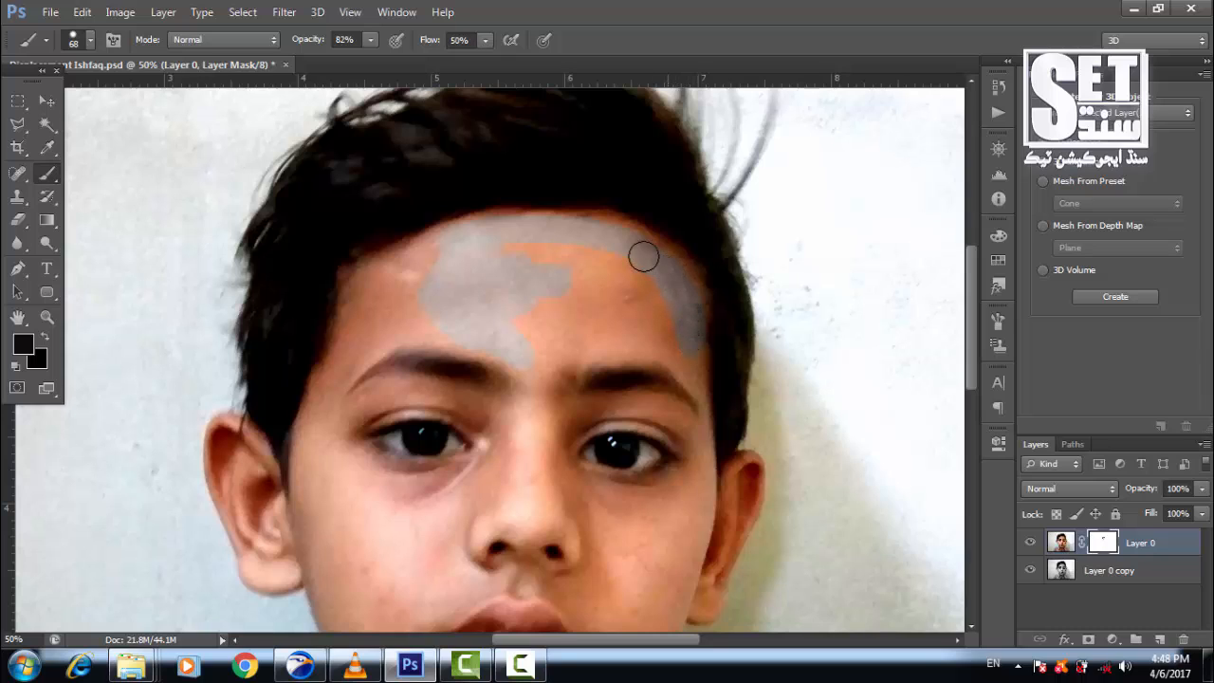
{"action": "mouse_move", "coordinate": [562, 235]}
{"action": "left_mouse_down"}
{"action": "mouse_move", "coordinate": [492, 245]}
{"action": "mouse_move", "coordinate": [413, 274]}
{"action": "mouse_move", "coordinate": [446, 240]}
{"action": "mouse_move", "coordinate": [365, 289]}
{"action": "mouse_move", "coordinate": [350, 335]}
{"action": "mouse_move", "coordinate": [420, 293]}
{"action": "left_mouse_up"}
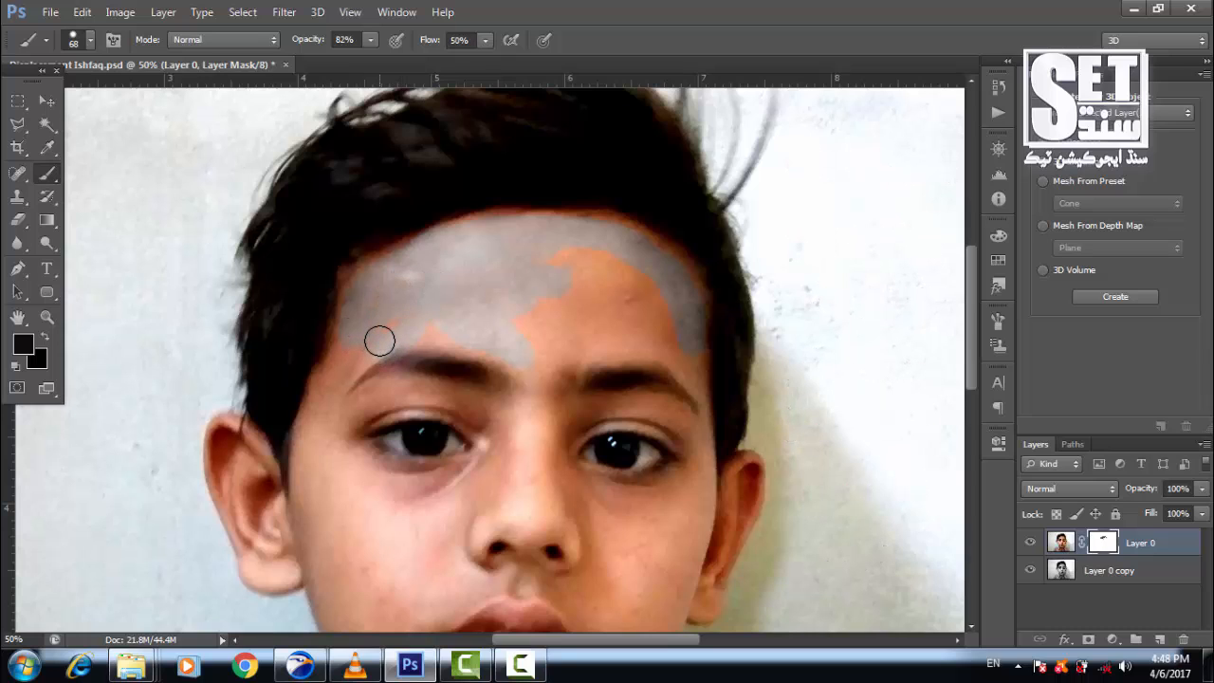
{"action": "key", "text": "ctrl+z"}
Paint the rest of the forehead down to the eyebrows on the mask, reducing the brush size to 52 px.
{"action": "mouse_move", "coordinate": [441, 309]}
{"action": "left_mouse_down"}
{"action": "mouse_move", "coordinate": [460, 361]}
{"action": "mouse_move", "coordinate": [476, 358]}
{"action": "mouse_move", "coordinate": [391, 300]}
{"action": "mouse_move", "coordinate": [365, 334]}
{"action": "mouse_move", "coordinate": [423, 328]}
{"action": "mouse_move", "coordinate": [389, 330]}
{"action": "mouse_move", "coordinate": [349, 369]}
{"action": "mouse_move", "coordinate": [424, 334]}
{"action": "mouse_move", "coordinate": [656, 346]}
{"action": "mouse_move", "coordinate": [695, 382]}
{"action": "mouse_move", "coordinate": [631, 287]}
{"action": "left_mouse_up"}
{"action": "right_click", "coordinate": [407, 313]}
{"action": "left_click", "coordinate": [468, 356]}
{"action": "mouse_move", "coordinate": [542, 244]}
{"action": "left_mouse_down"}
{"action": "mouse_move", "coordinate": [508, 225]}
{"action": "mouse_move", "coordinate": [561, 219]}
{"action": "mouse_move", "coordinate": [617, 233]}
{"action": "mouse_move", "coordinate": [679, 277]}
{"action": "left_mouse_up"}
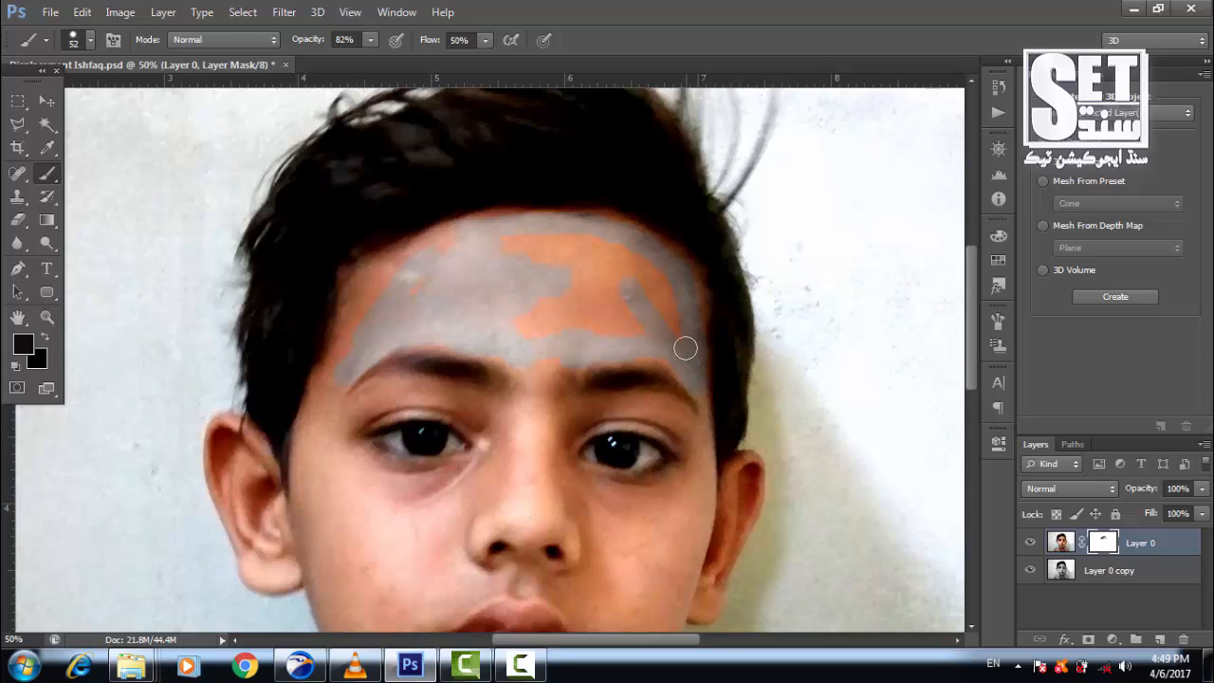
{"action": "mouse_move", "coordinate": [685, 348]}
{"action": "left_mouse_down"}
{"action": "mouse_move", "coordinate": [652, 269]}
{"action": "mouse_move", "coordinate": [601, 251]}
{"action": "left_mouse_up"}
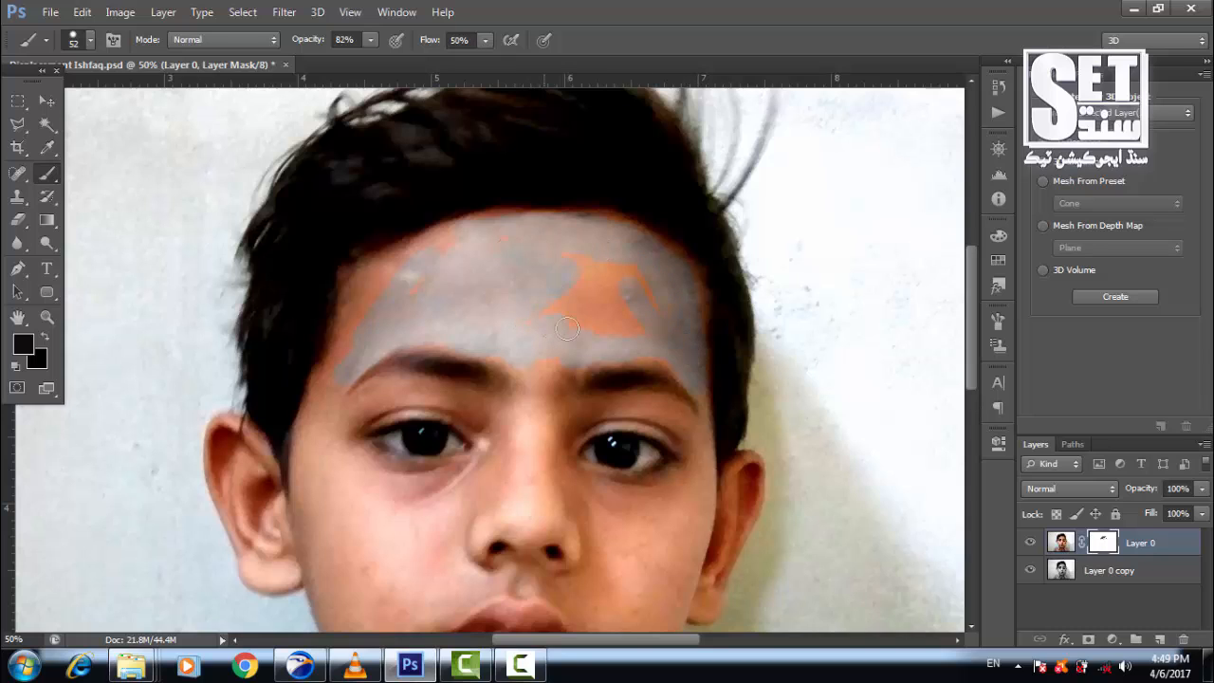
{"action": "mouse_move", "coordinate": [651, 312]}
{"action": "left_mouse_down"}
{"action": "mouse_move", "coordinate": [621, 274]}
{"action": "mouse_move", "coordinate": [584, 258]}
{"action": "mouse_move", "coordinate": [606, 315]}
{"action": "mouse_move", "coordinate": [599, 272]}
{"action": "mouse_move", "coordinate": [609, 311]}
{"action": "mouse_move", "coordinate": [484, 293]}
{"action": "mouse_move", "coordinate": [432, 269]}
{"action": "mouse_move", "coordinate": [460, 234]}
{"action": "mouse_move", "coordinate": [371, 282]}
{"action": "mouse_move", "coordinate": [329, 369]}
{"action": "mouse_move", "coordinate": [398, 263]}
{"action": "mouse_move", "coordinate": [414, 289]}
{"action": "mouse_move", "coordinate": [373, 283]}
{"action": "mouse_move", "coordinate": [347, 336]}
{"action": "mouse_move", "coordinate": [374, 268]}
{"action": "left_mouse_up"}
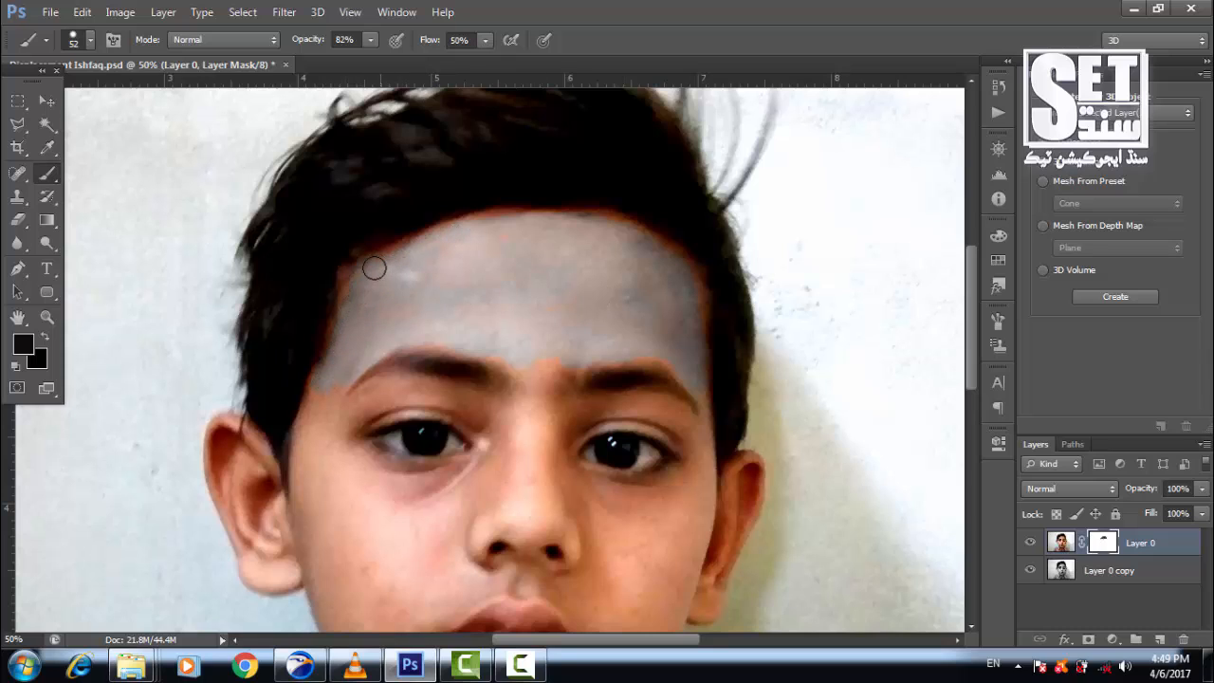
Paint Layer 0's mask between the eyebrows, around one eye and along both sides of the face down to the chin.
{"action": "scroll", "coordinate": [971, 314], "scroll_direction": "down", "scroll_amount": 3}
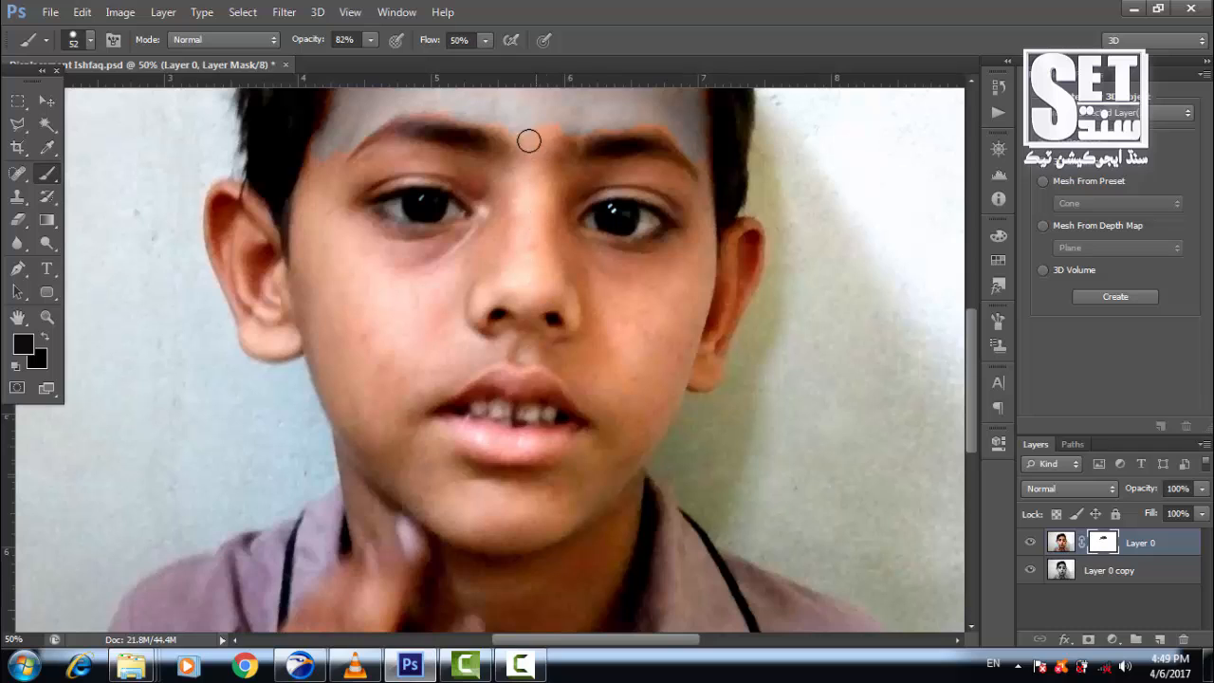
{"action": "mouse_move", "coordinate": [528, 141]}
{"action": "left_mouse_down"}
{"action": "mouse_move", "coordinate": [501, 117]}
{"action": "mouse_move", "coordinate": [541, 130]}
{"action": "mouse_move", "coordinate": [534, 172]}
{"action": "mouse_move", "coordinate": [504, 196]}
{"action": "mouse_move", "coordinate": [530, 164]}
{"action": "mouse_move", "coordinate": [492, 177]}
{"action": "mouse_move", "coordinate": [389, 159]}
{"action": "mouse_move", "coordinate": [340, 189]}
{"action": "mouse_move", "coordinate": [399, 153]}
{"action": "mouse_move", "coordinate": [468, 183]}
{"action": "mouse_move", "coordinate": [490, 209]}
{"action": "mouse_move", "coordinate": [443, 165]}
{"action": "mouse_move", "coordinate": [314, 191]}
{"action": "mouse_move", "coordinate": [337, 151]}
{"action": "mouse_move", "coordinate": [325, 184]}
{"action": "mouse_move", "coordinate": [315, 159]}
{"action": "mouse_move", "coordinate": [304, 219]}
{"action": "mouse_move", "coordinate": [313, 332]}
{"action": "mouse_move", "coordinate": [356, 444]}
{"action": "mouse_move", "coordinate": [452, 528]}
{"action": "mouse_move", "coordinate": [515, 540]}
{"action": "left_mouse_up"}
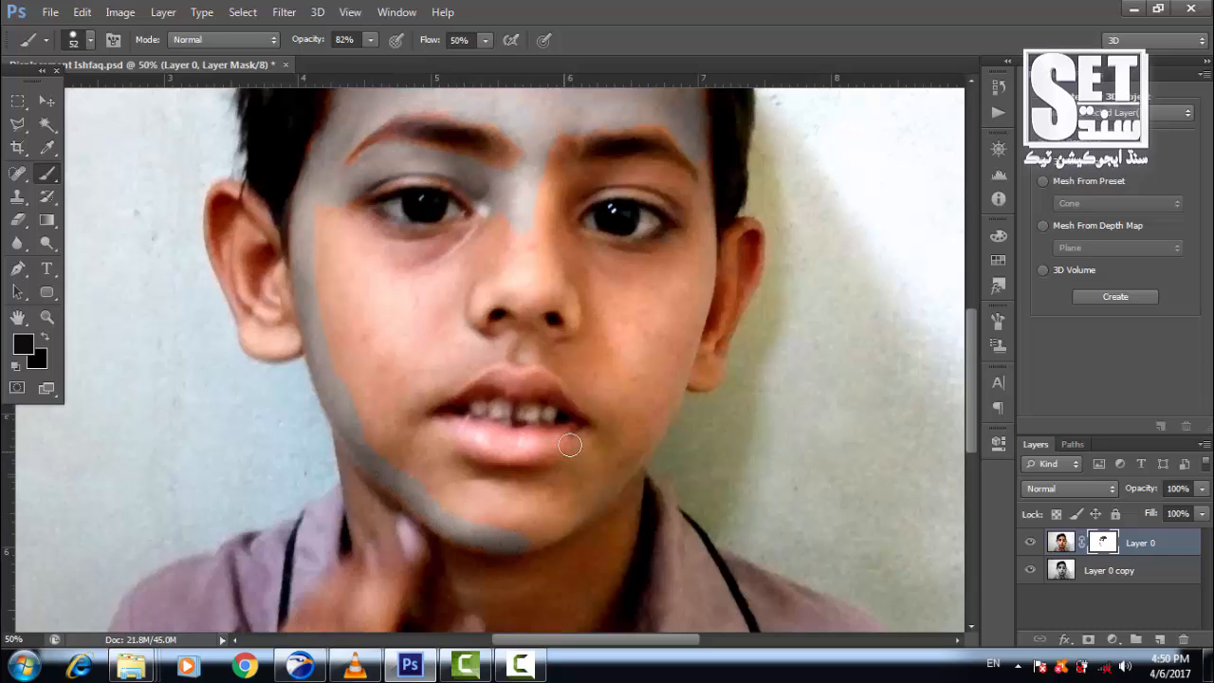
{"action": "mouse_move", "coordinate": [686, 257]}
{"action": "left_mouse_down"}
{"action": "mouse_move", "coordinate": [701, 213]}
{"action": "mouse_move", "coordinate": [705, 290]}
{"action": "mouse_move", "coordinate": [659, 414]}
{"action": "left_mouse_up"}
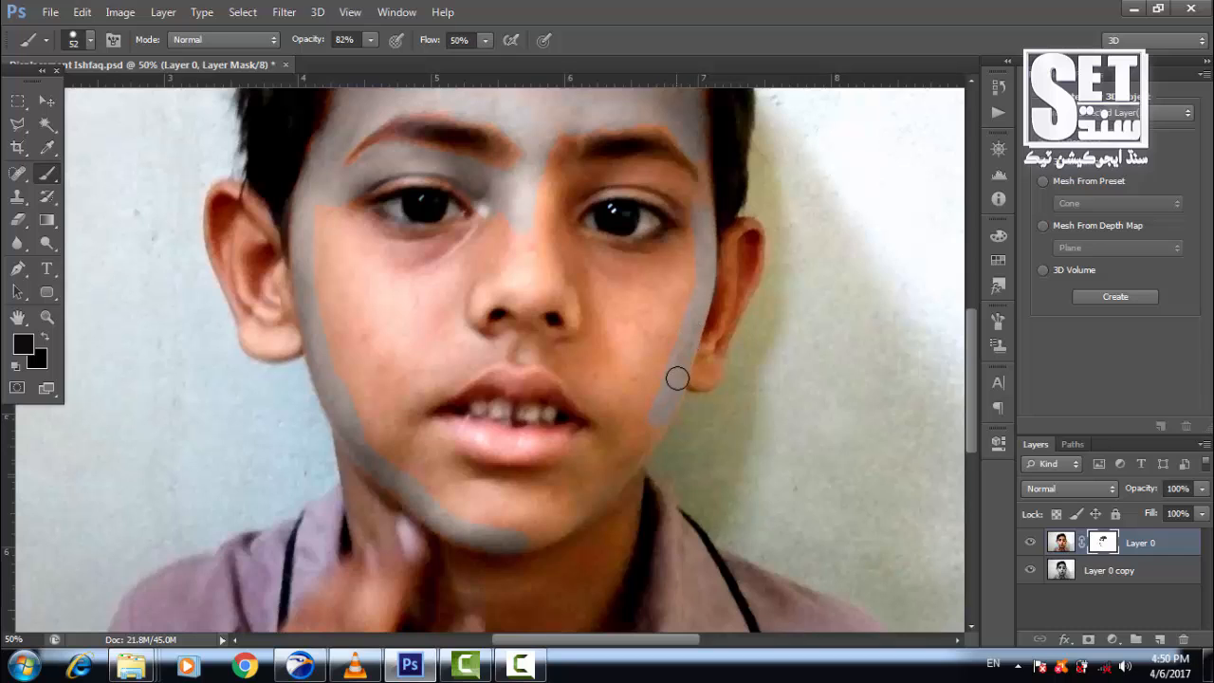
{"action": "mouse_move", "coordinate": [683, 355]}
{"action": "left_mouse_down"}
{"action": "mouse_move", "coordinate": [638, 466]}
{"action": "mouse_move", "coordinate": [556, 534]}
{"action": "left_mouse_up"}
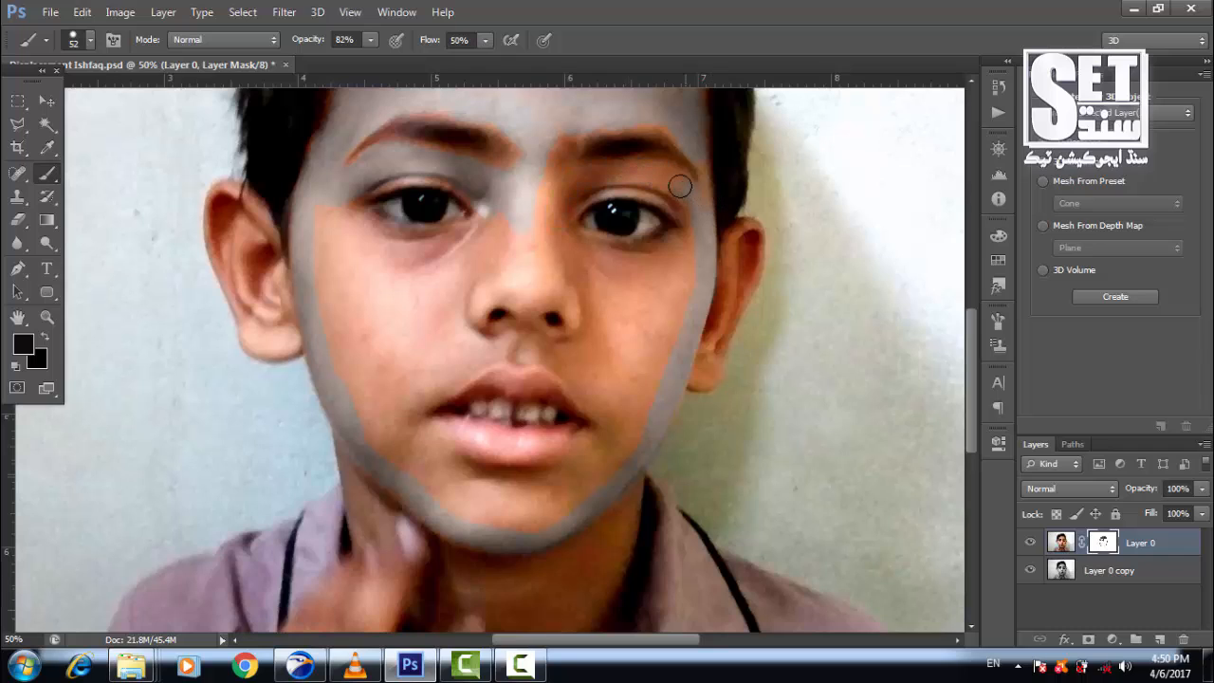
Paint the remaining skin of the nose, cheeks, eye surrounds, upper lip area and chin on Layer 0's mask, leaving the eyes and lips unpainted.
{"action": "mouse_move", "coordinate": [680, 187]}
{"action": "left_mouse_down"}
{"action": "mouse_move", "coordinate": [552, 170]}
{"action": "mouse_move", "coordinate": [543, 277]}
{"action": "mouse_move", "coordinate": [522, 272]}
{"action": "mouse_move", "coordinate": [517, 232]}
{"action": "mouse_move", "coordinate": [492, 226]}
{"action": "mouse_move", "coordinate": [462, 243]}
{"action": "mouse_move", "coordinate": [474, 228]}
{"action": "mouse_move", "coordinate": [496, 262]}
{"action": "mouse_move", "coordinate": [551, 201]}
{"action": "mouse_move", "coordinate": [544, 249]}
{"action": "mouse_move", "coordinate": [513, 260]}
{"action": "left_mouse_up"}
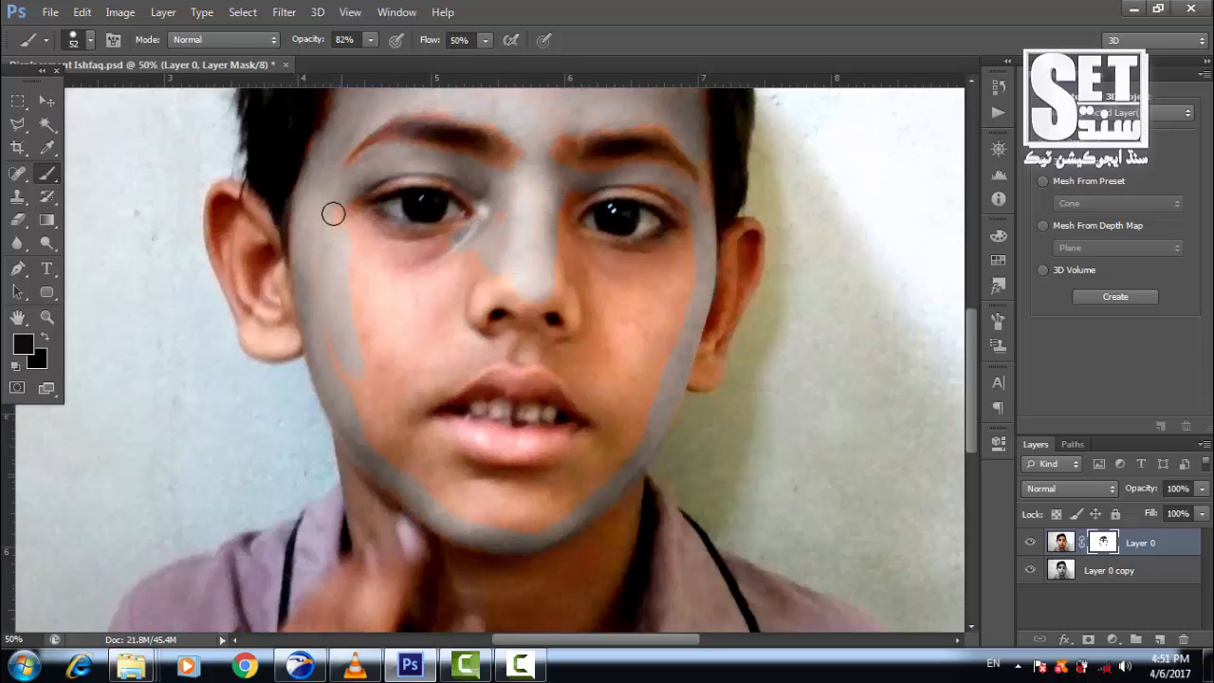
{"action": "mouse_move", "coordinate": [333, 208]}
{"action": "left_mouse_down"}
{"action": "mouse_move", "coordinate": [359, 226]}
{"action": "mouse_move", "coordinate": [350, 211]}
{"action": "mouse_move", "coordinate": [391, 243]}
{"action": "mouse_move", "coordinate": [458, 239]}
{"action": "mouse_move", "coordinate": [389, 249]}
{"action": "mouse_move", "coordinate": [457, 277]}
{"action": "mouse_move", "coordinate": [355, 266]}
{"action": "mouse_move", "coordinate": [438, 271]}
{"action": "mouse_move", "coordinate": [359, 288]}
{"action": "mouse_move", "coordinate": [373, 455]}
{"action": "mouse_move", "coordinate": [399, 416]}
{"action": "mouse_move", "coordinate": [381, 397]}
{"action": "mouse_move", "coordinate": [366, 329]}
{"action": "mouse_move", "coordinate": [520, 276]}
{"action": "mouse_move", "coordinate": [439, 364]}
{"action": "mouse_move", "coordinate": [413, 384]}
{"action": "mouse_move", "coordinate": [444, 318]}
{"action": "mouse_move", "coordinate": [406, 368]}
{"action": "mouse_move", "coordinate": [458, 375]}
{"action": "mouse_move", "coordinate": [433, 385]}
{"action": "mouse_move", "coordinate": [419, 411]}
{"action": "mouse_move", "coordinate": [459, 467]}
{"action": "left_mouse_up"}
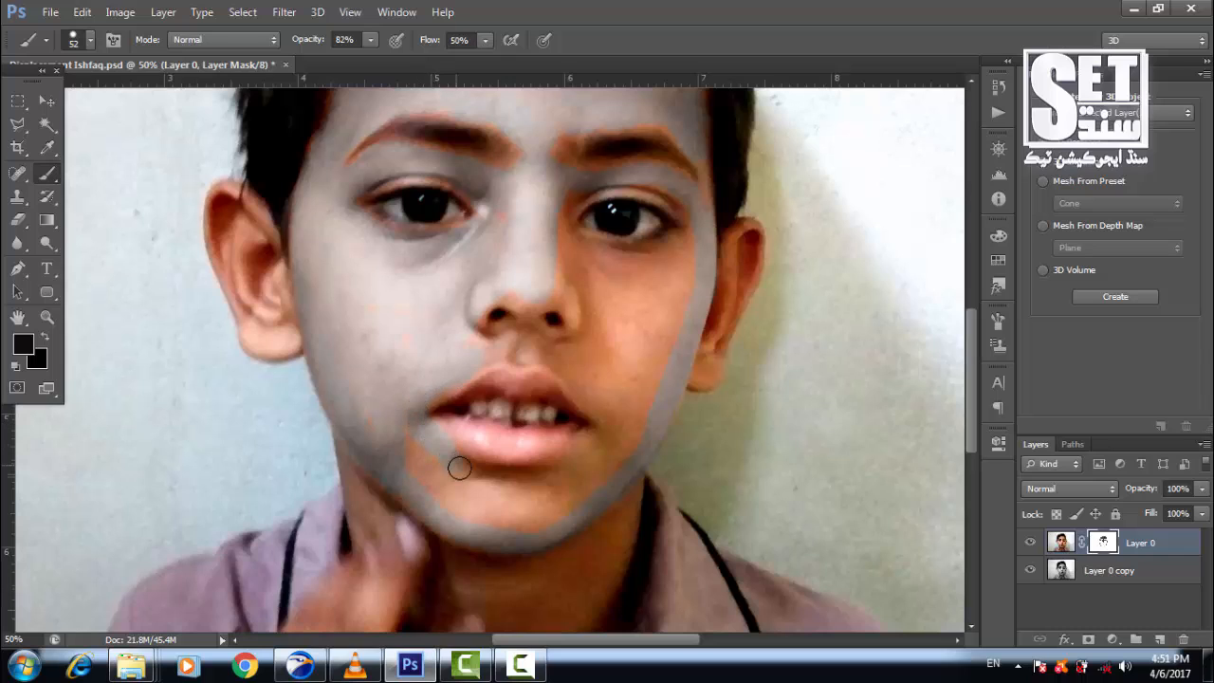
{"action": "mouse_move", "coordinate": [537, 468]}
{"action": "left_mouse_down"}
{"action": "mouse_move", "coordinate": [585, 439]}
{"action": "mouse_move", "coordinate": [596, 404]}
{"action": "mouse_move", "coordinate": [576, 380]}
{"action": "mouse_move", "coordinate": [498, 351]}
{"action": "left_mouse_up"}
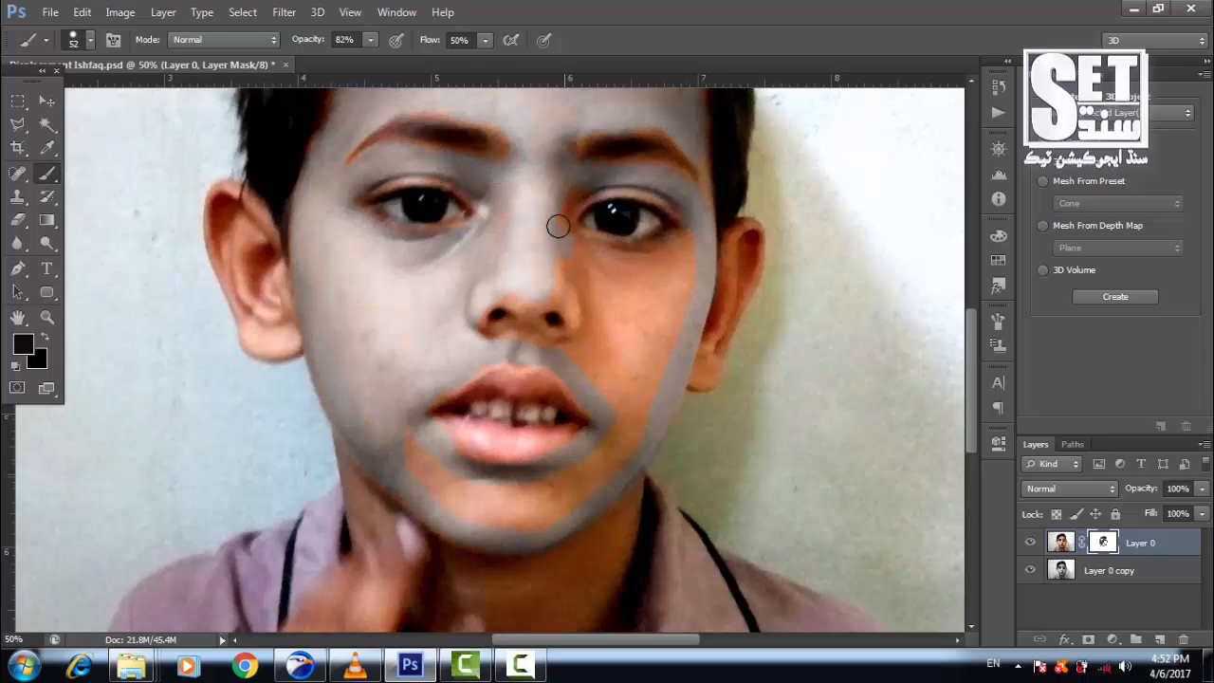
{"action": "mouse_move", "coordinate": [587, 244]}
{"action": "left_mouse_down"}
{"action": "mouse_move", "coordinate": [614, 257]}
{"action": "mouse_move", "coordinate": [668, 247]}
{"action": "mouse_move", "coordinate": [689, 287]}
{"action": "mouse_move", "coordinate": [650, 389]}
{"action": "mouse_move", "coordinate": [680, 262]}
{"action": "mouse_move", "coordinate": [573, 288]}
{"action": "mouse_move", "coordinate": [564, 278]}
{"action": "mouse_move", "coordinate": [657, 298]}
{"action": "mouse_move", "coordinate": [645, 370]}
{"action": "left_mouse_up"}
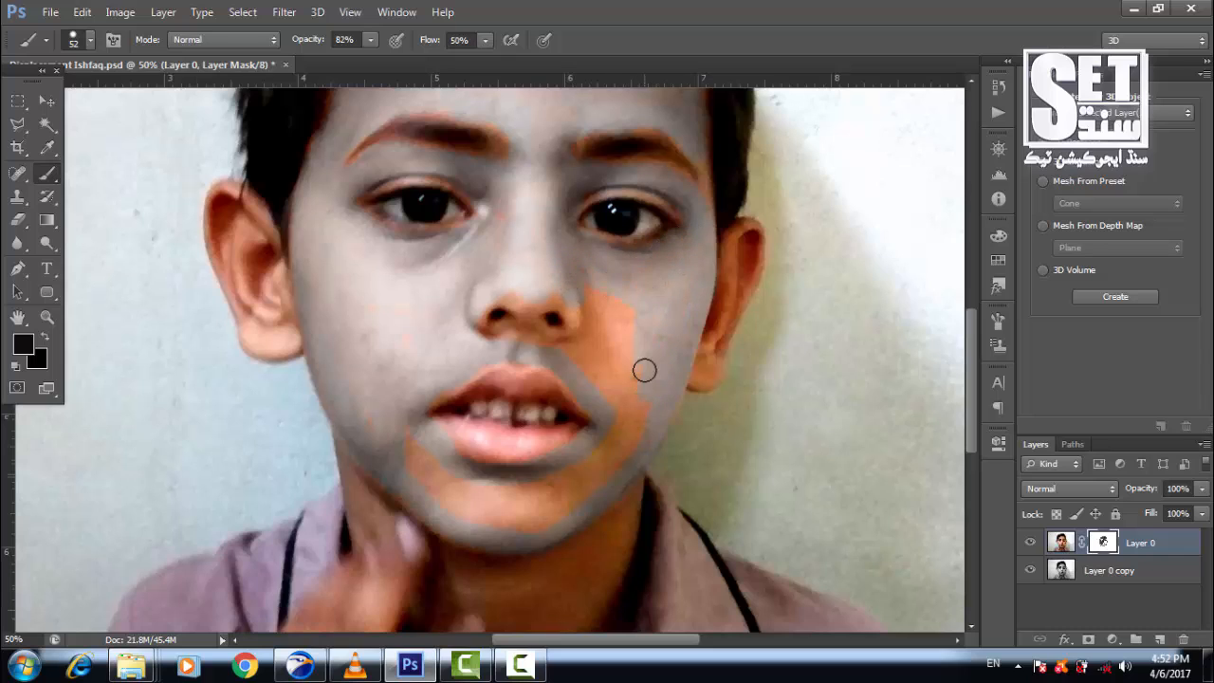
{"action": "mouse_move", "coordinate": [573, 348]}
{"action": "left_mouse_down"}
{"action": "mouse_move", "coordinate": [608, 351]}
{"action": "mouse_move", "coordinate": [607, 396]}
{"action": "mouse_move", "coordinate": [604, 374]}
{"action": "mouse_move", "coordinate": [625, 354]}
{"action": "mouse_move", "coordinate": [647, 411]}
{"action": "mouse_move", "coordinate": [583, 471]}
{"action": "mouse_move", "coordinate": [619, 457]}
{"action": "mouse_move", "coordinate": [554, 517]}
{"action": "left_mouse_up"}
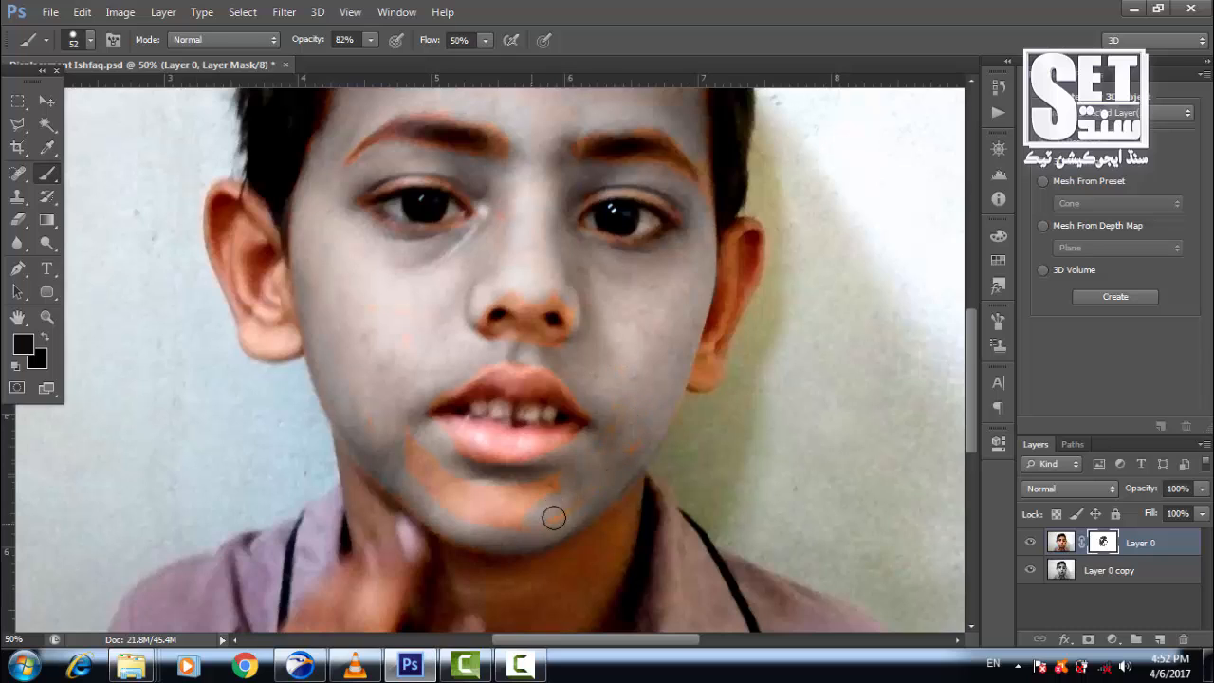
{"action": "mouse_move", "coordinate": [597, 470]}
{"action": "left_mouse_down"}
{"action": "mouse_move", "coordinate": [552, 494]}
{"action": "mouse_move", "coordinate": [408, 448]}
{"action": "mouse_move", "coordinate": [457, 535]}
{"action": "mouse_move", "coordinate": [429, 471]}
{"action": "mouse_move", "coordinate": [518, 504]}
{"action": "mouse_move", "coordinate": [554, 501]}
{"action": "left_mouse_up"}
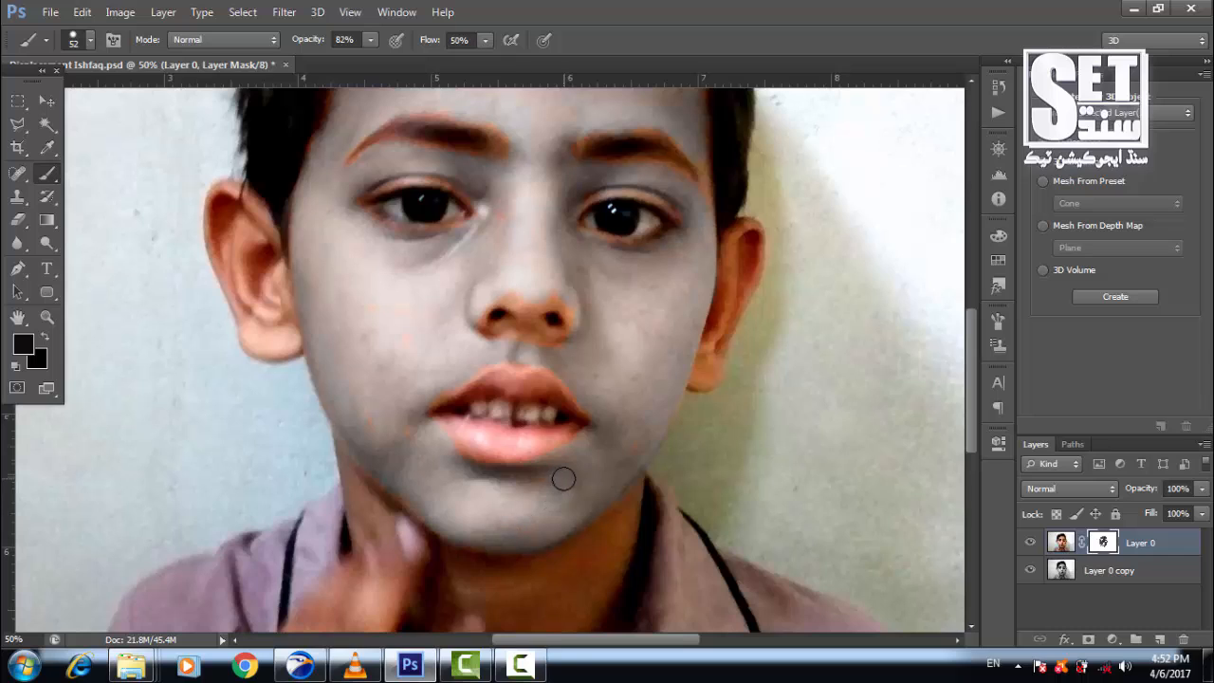
Reduce the brush size to 26 px and paint the tip of the nose around the nostrils on the mask.
{"action": "right_click", "coordinate": [683, 328]}
{"action": "type", "text": "26"}
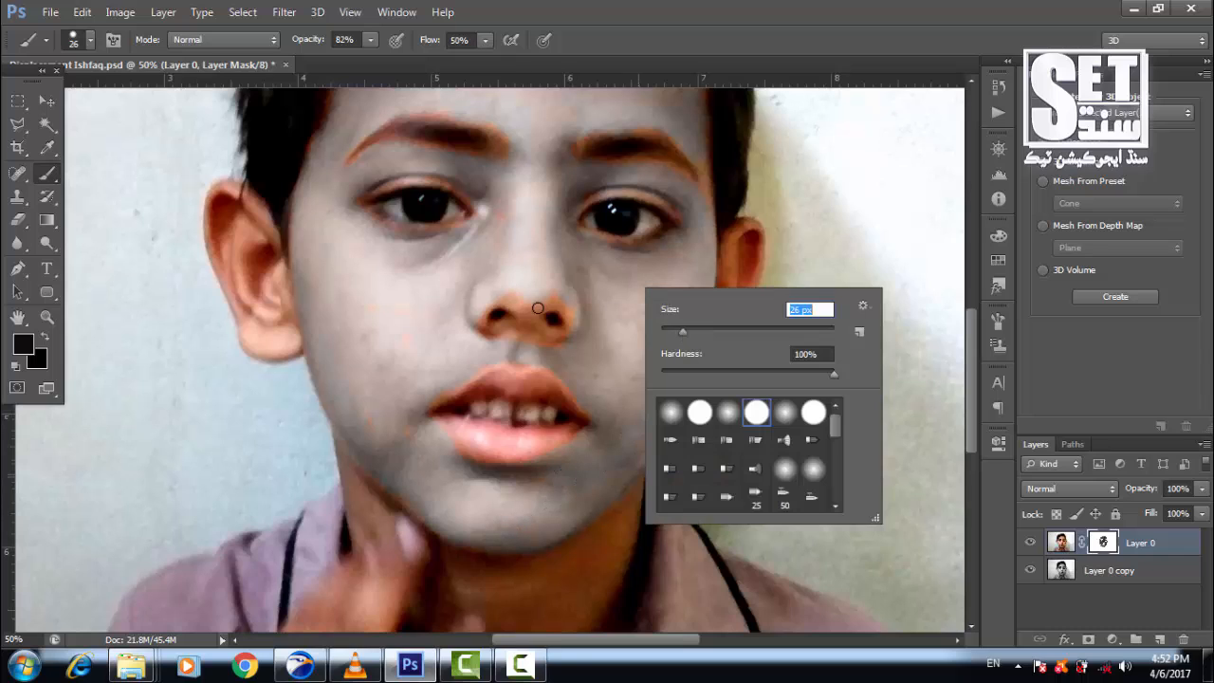
{"action": "key", "text": "Return"}
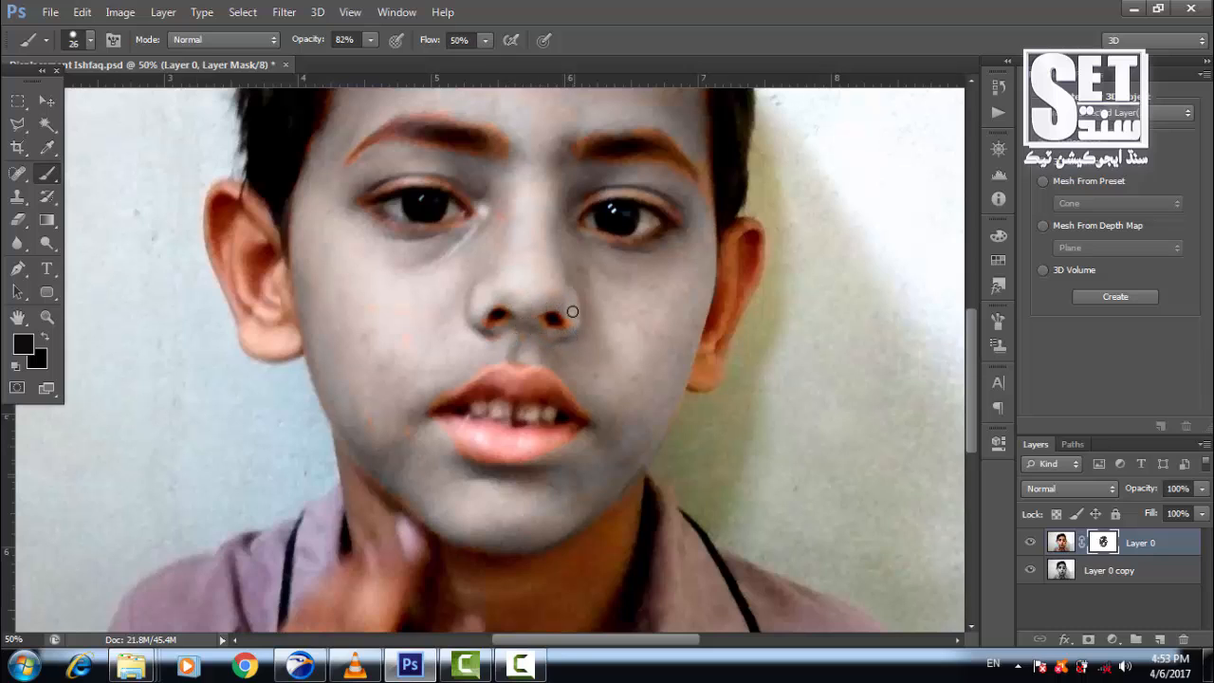
Add a new layer and place it between Layer 0 and Layer 0 copy.
{"action": "scroll", "coordinate": [700, 334], "scroll_direction": "up", "scroll_amount": 3}
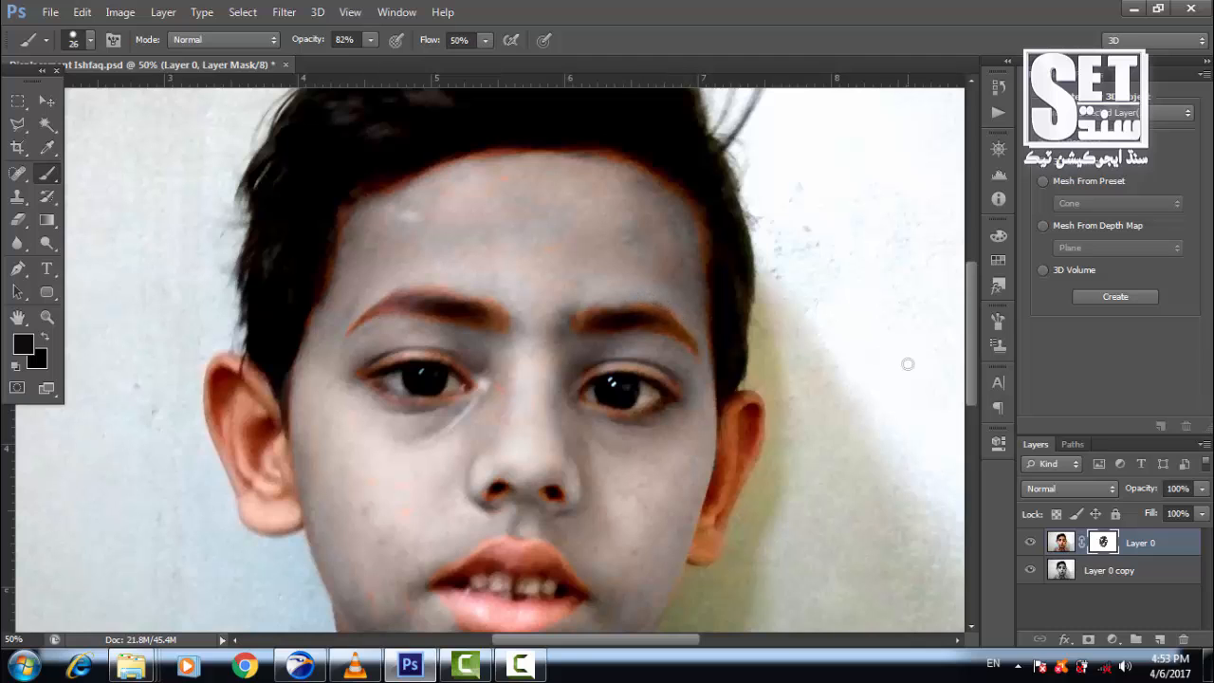
{"action": "mouse_move", "coordinate": [968, 332]}
{"action": "left_mouse_down"}
{"action": "mouse_move", "coordinate": [977, 444]}
{"action": "mouse_move", "coordinate": [963, 346]}
{"action": "left_mouse_up"}
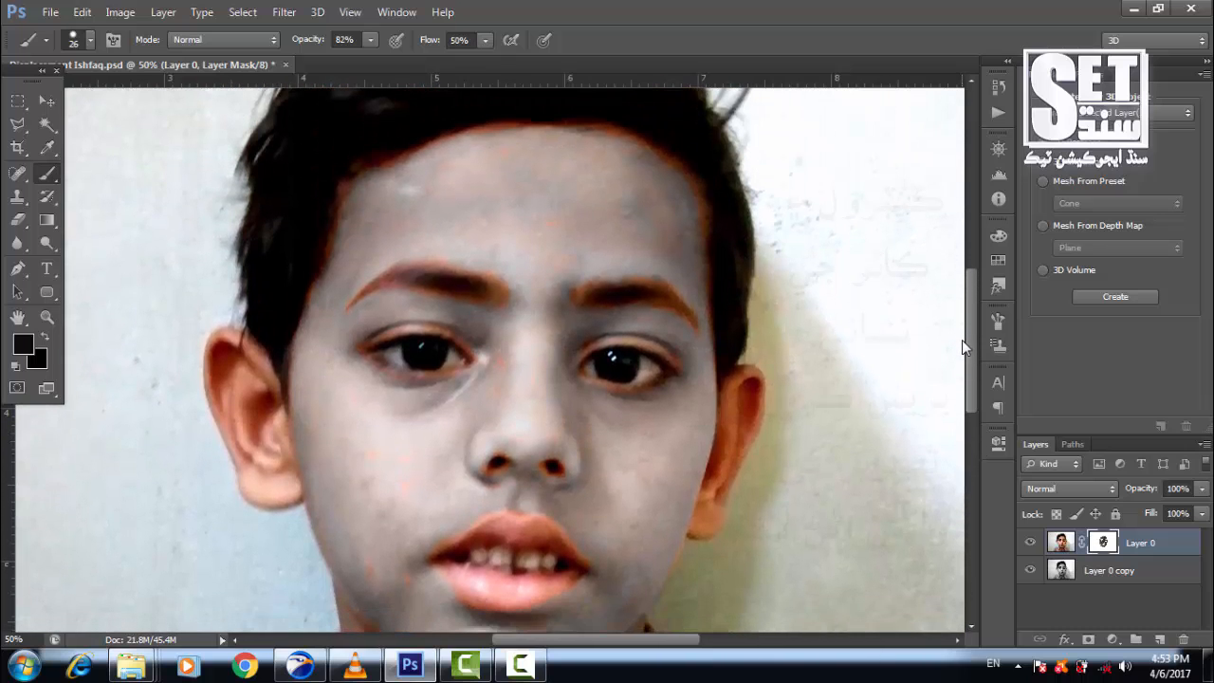
{"action": "key", "text": "ctrl+minus"}
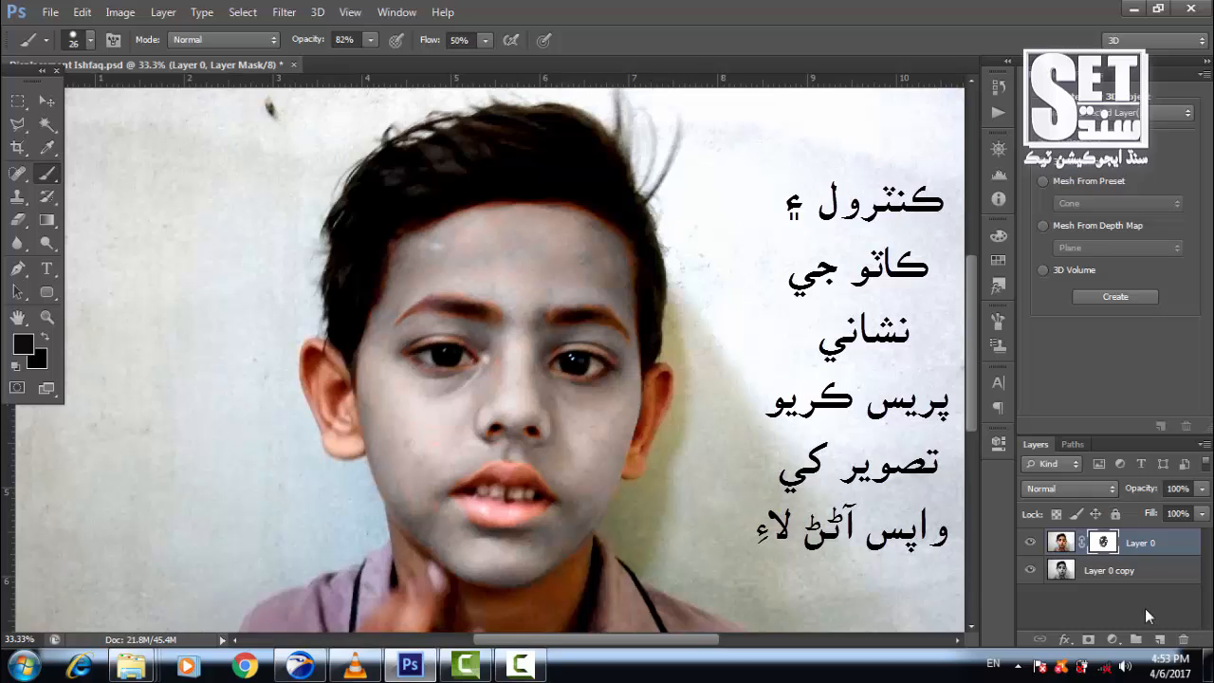
{"action": "left_click", "coordinate": [1160, 641]}
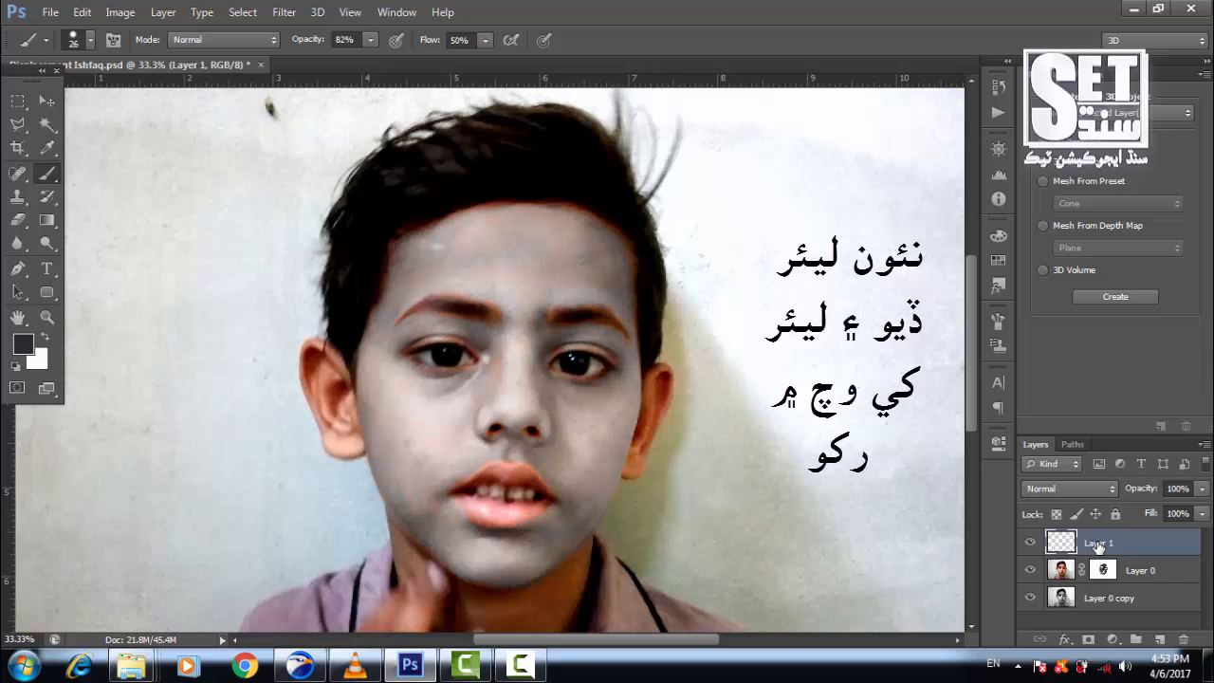
{"action": "left_click_drag", "start_coordinate": [1097, 545], "coordinate": [1097, 573]}
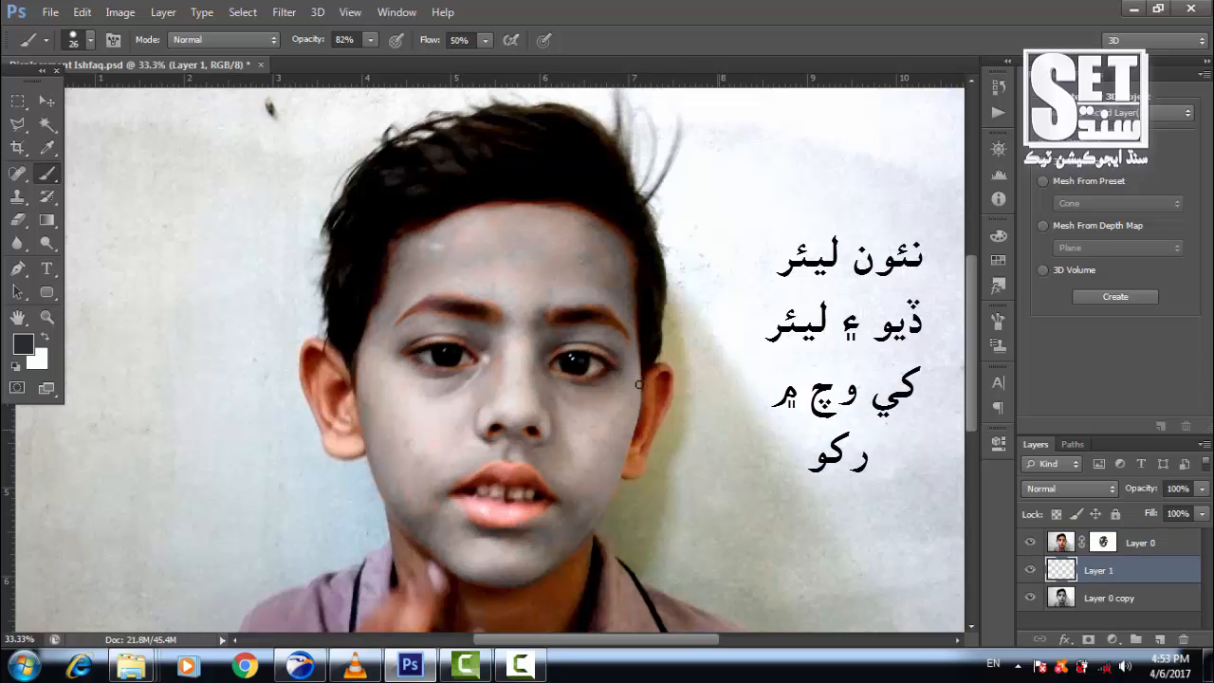
Open the flag image Pakistani-Percham-Pictures copy.png from the AJrak folder.
{"action": "left_click", "coordinate": [47, 12]}
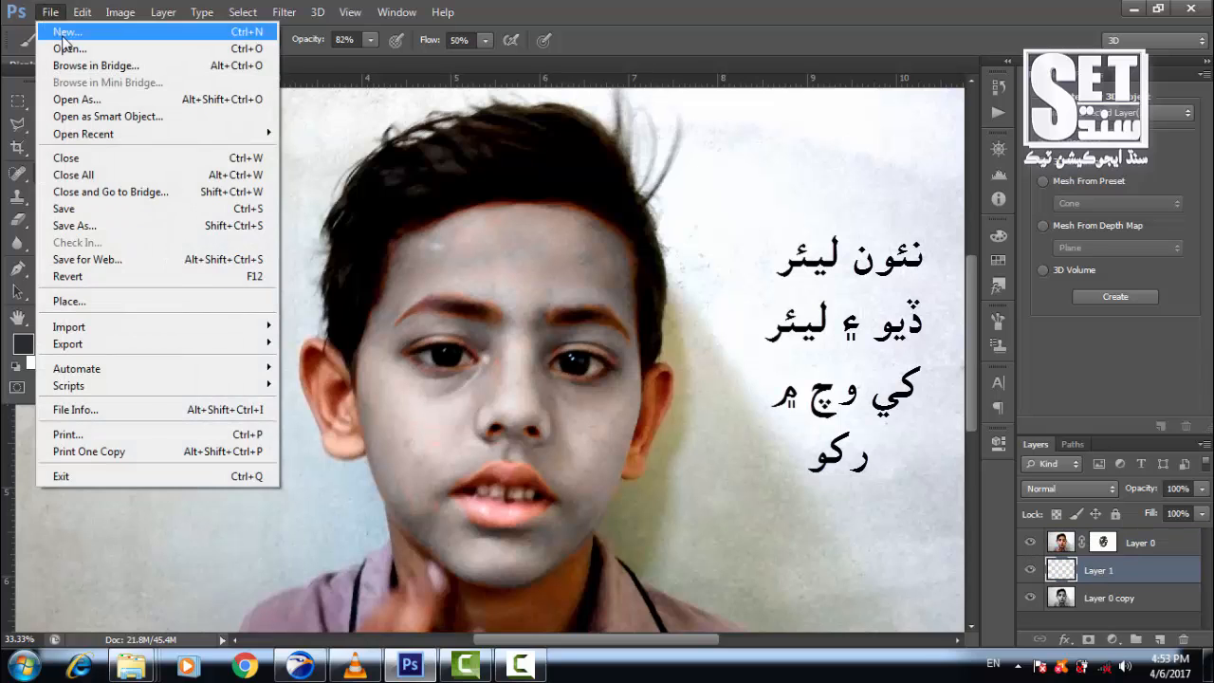
{"action": "left_click", "coordinate": [67, 47]}
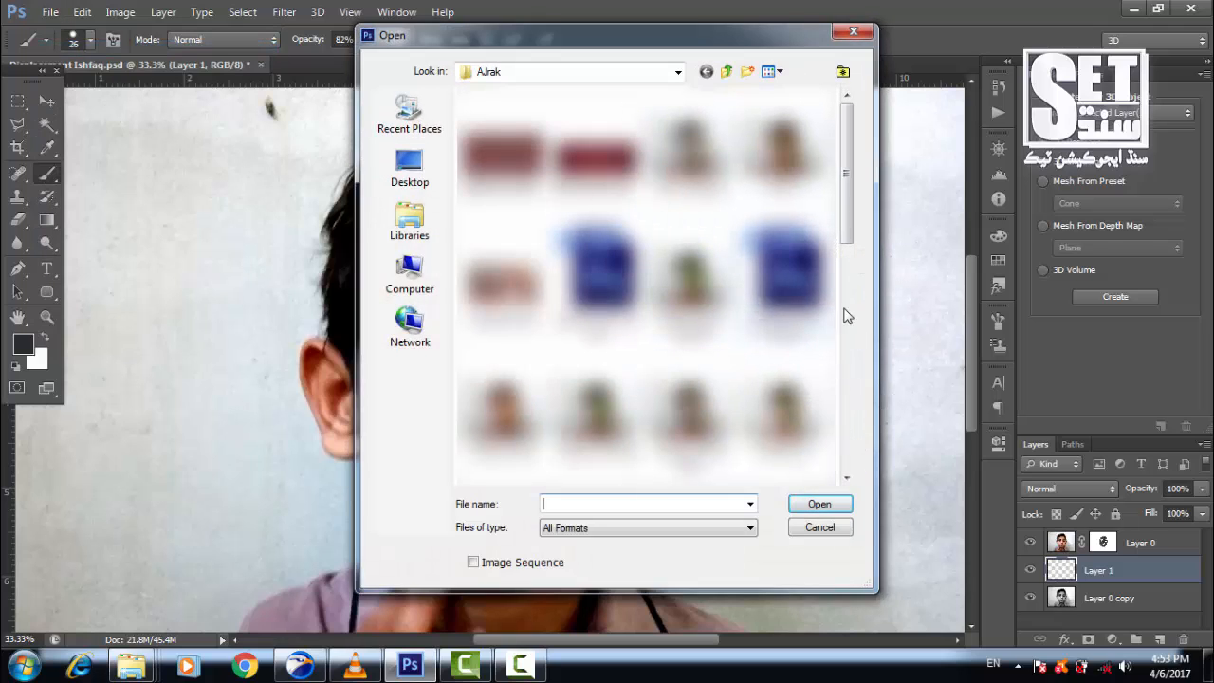
{"action": "left_click_drag", "start_coordinate": [850, 143], "coordinate": [863, 332]}
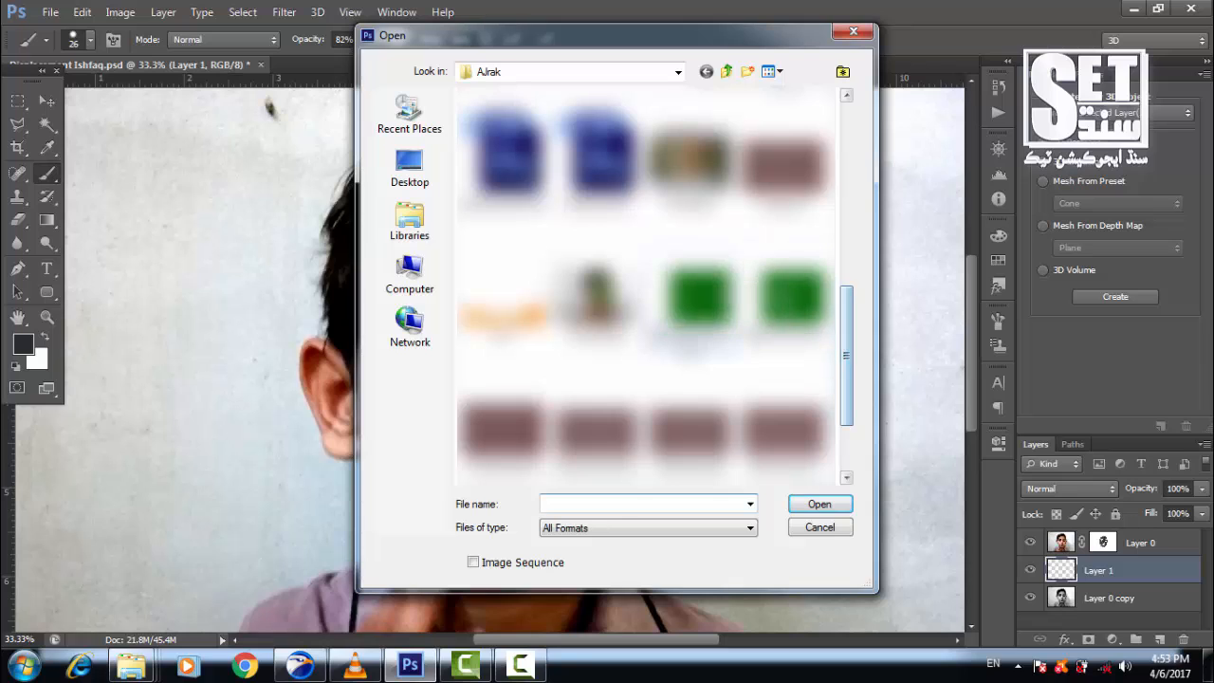
{"action": "left_click", "coordinate": [715, 295]}
{"action": "double_click", "coordinate": [702, 292]}
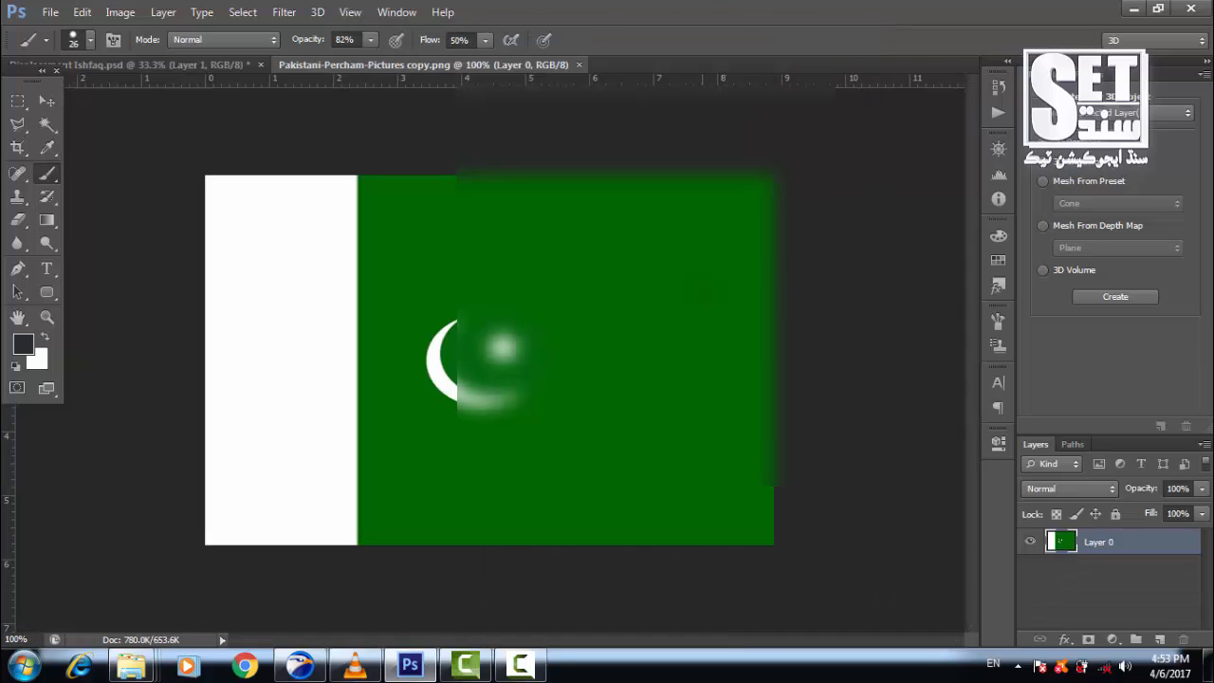
Copy the whole flag image and paste it into Layer 1 of the portrait document.
{"action": "key", "text": "ctrl+a"}
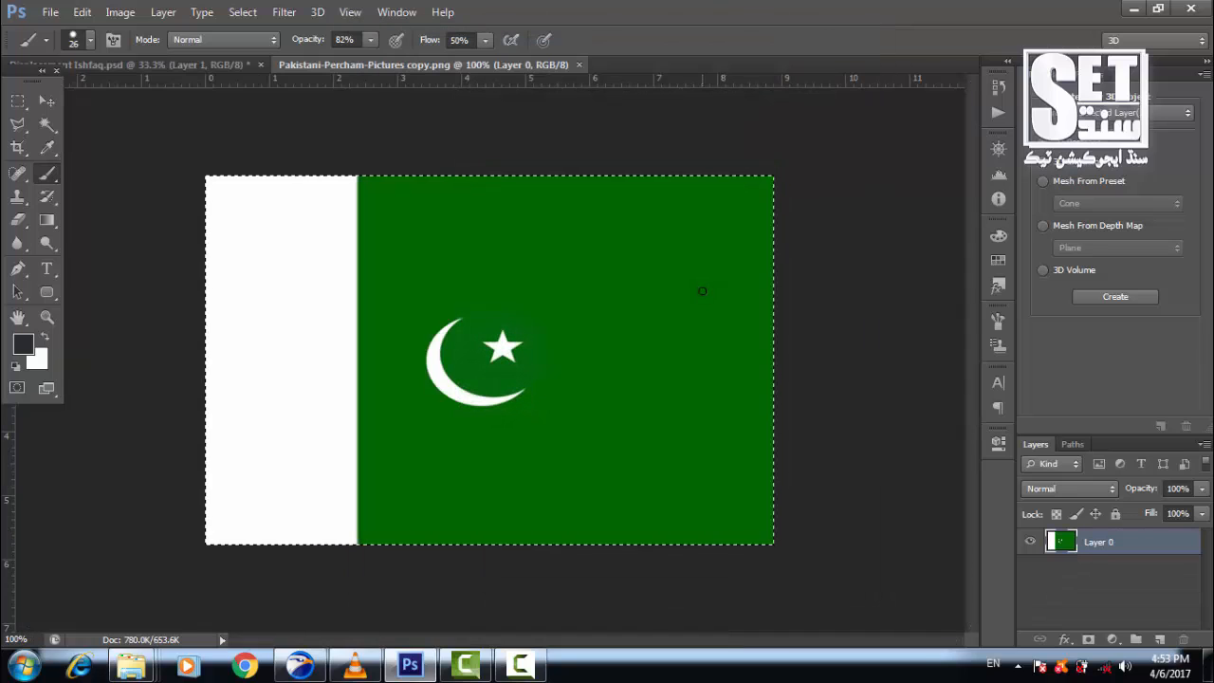
{"action": "left_click", "coordinate": [211, 63]}
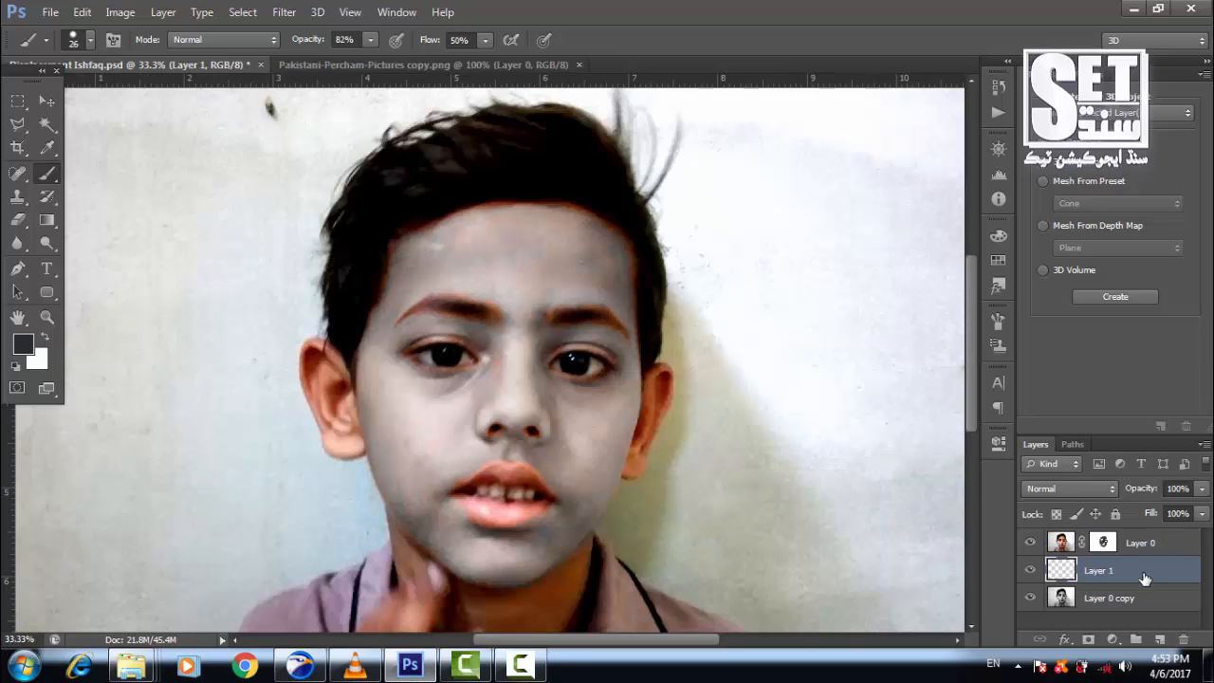
{"action": "key", "text": "ctrl+v"}
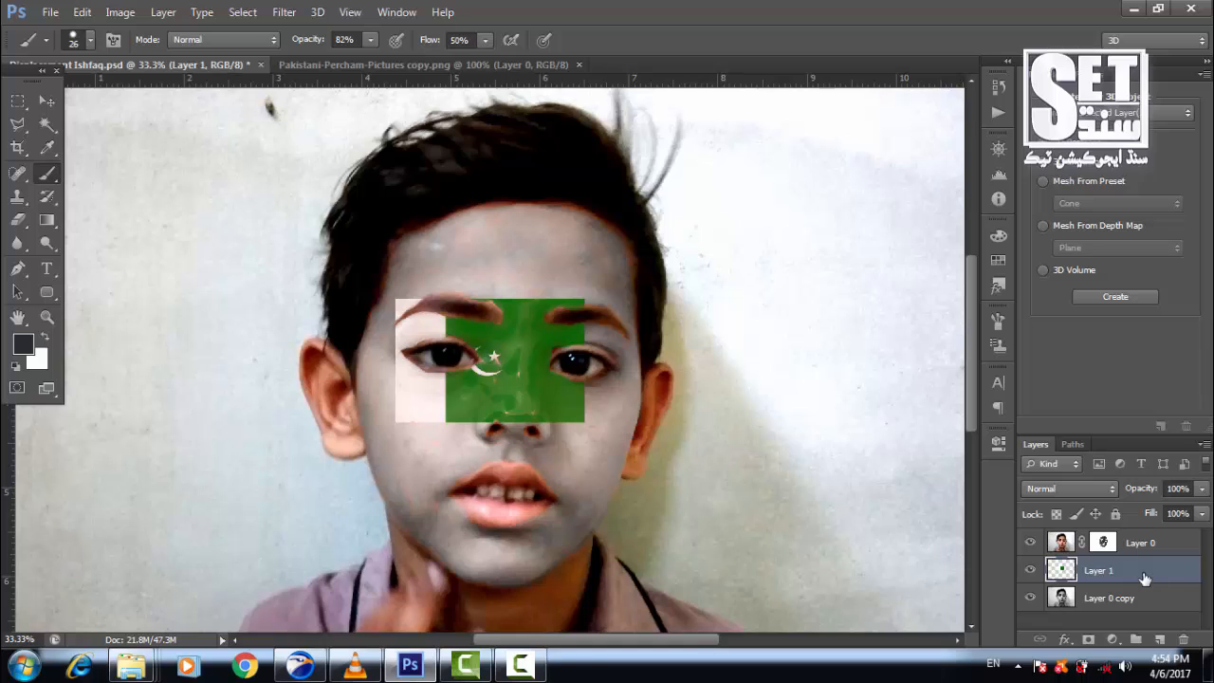
Free-transform the flag on Layer 1 to about 221% width and 352% height, positioned so that it covers the whole face.
{"action": "key", "text": "ctrl+t"}
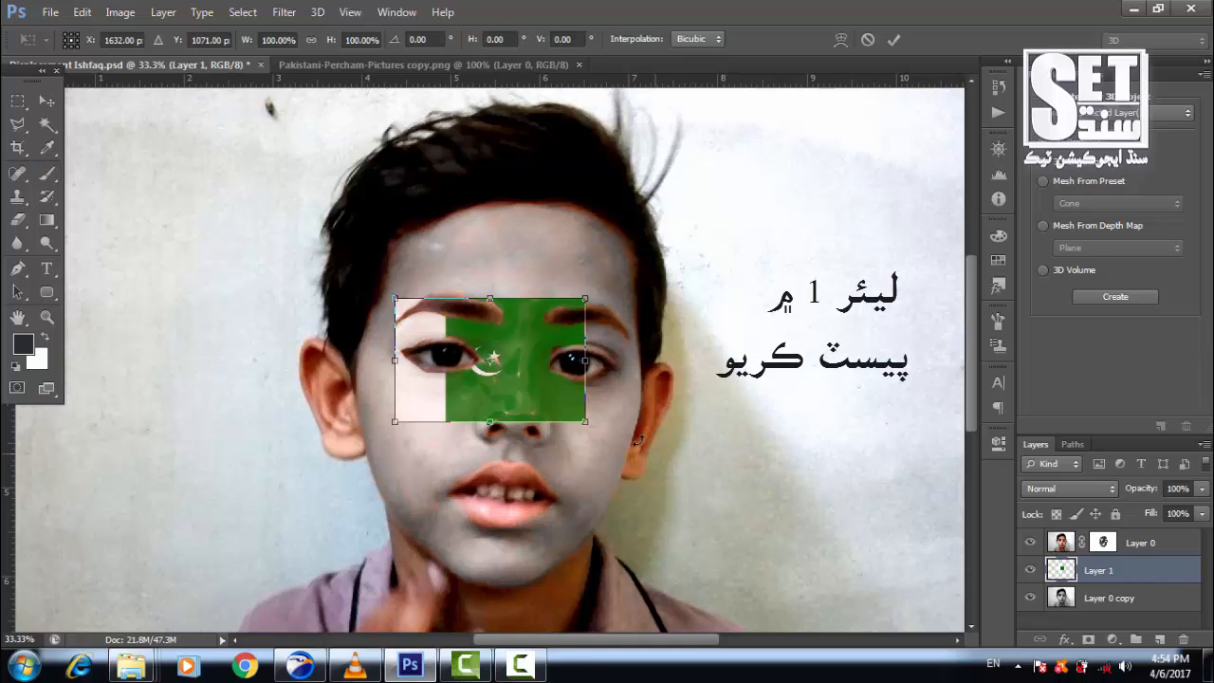
{"action": "left_click_drag", "start_coordinate": [489, 297], "coordinate": [489, 201]}
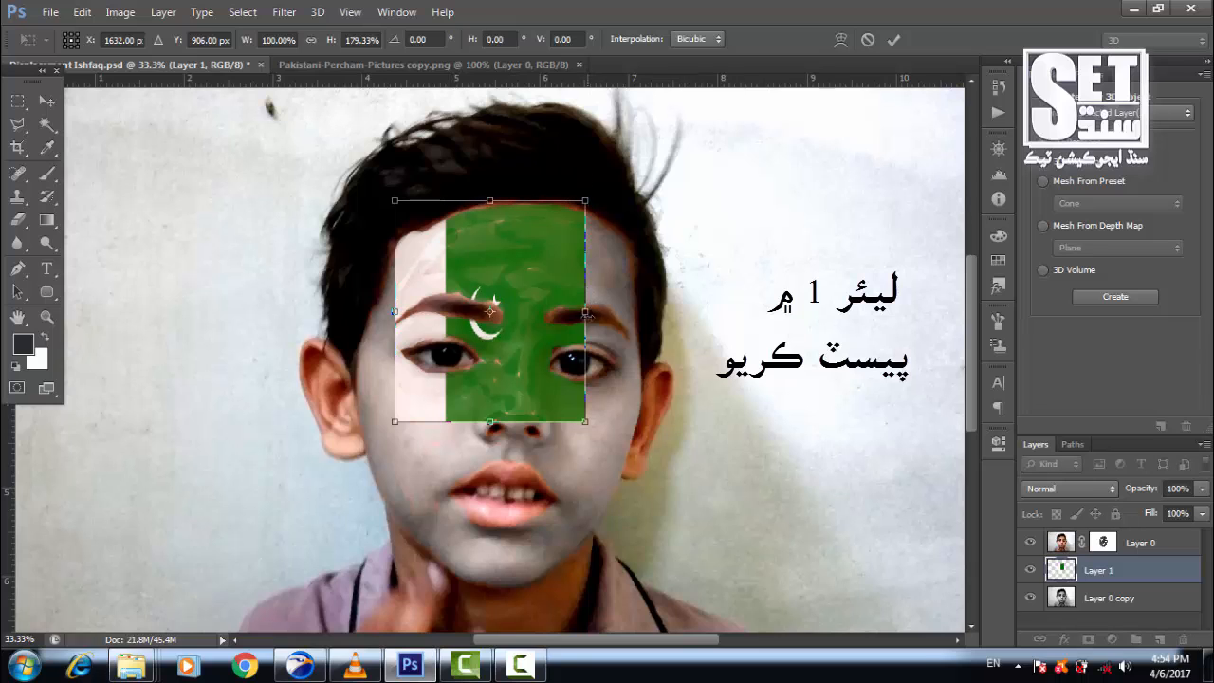
{"action": "left_click_drag", "start_coordinate": [586, 312], "coordinate": [646, 312]}
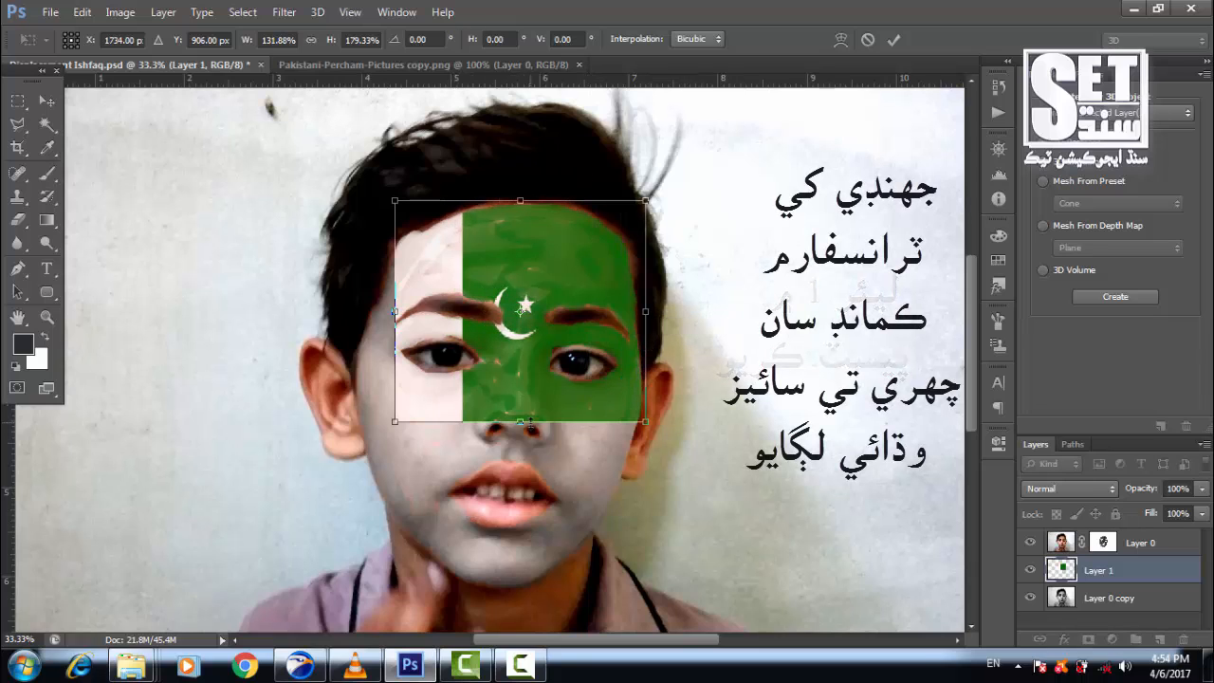
{"action": "left_click_drag", "start_coordinate": [520, 423], "coordinate": [521, 594]}
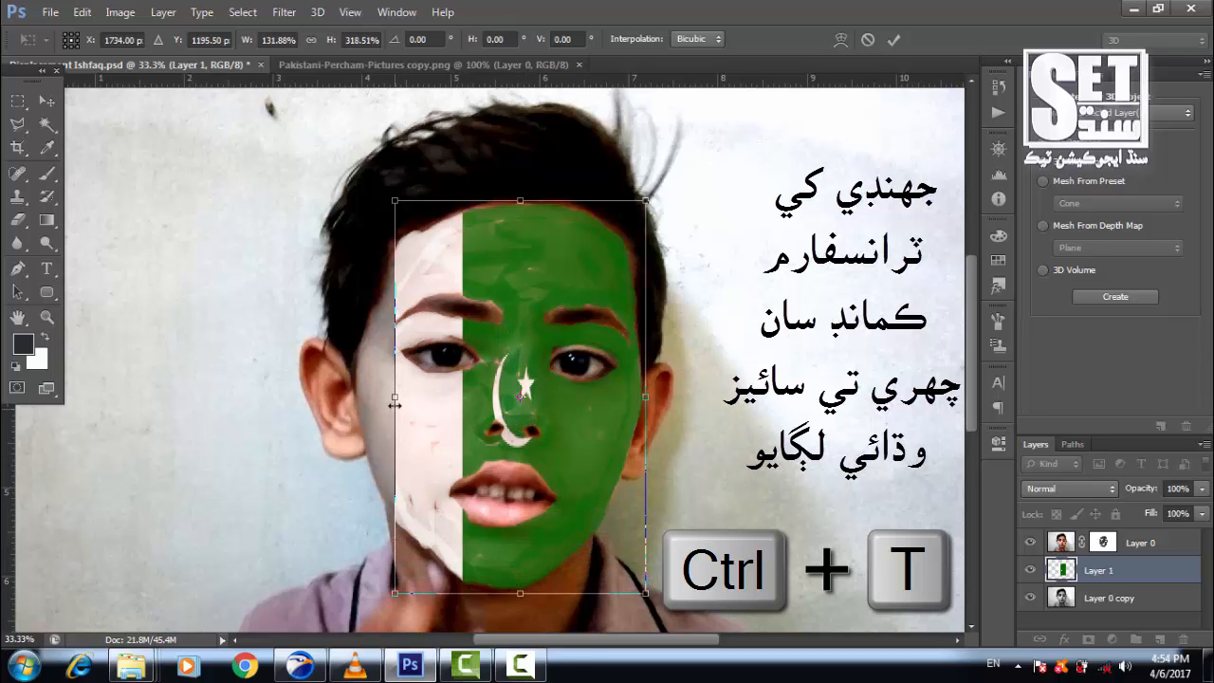
{"action": "left_click_drag", "start_coordinate": [394, 399], "coordinate": [347, 406]}
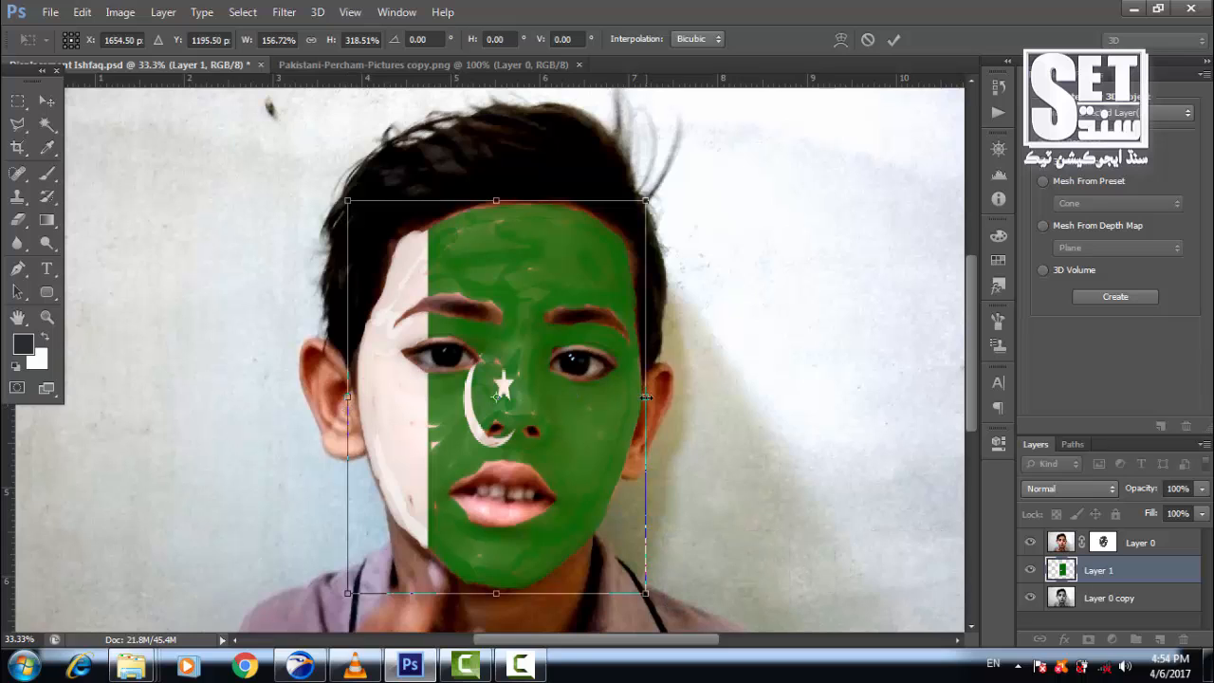
{"action": "left_click_drag", "start_coordinate": [661, 407], "coordinate": [769, 483]}
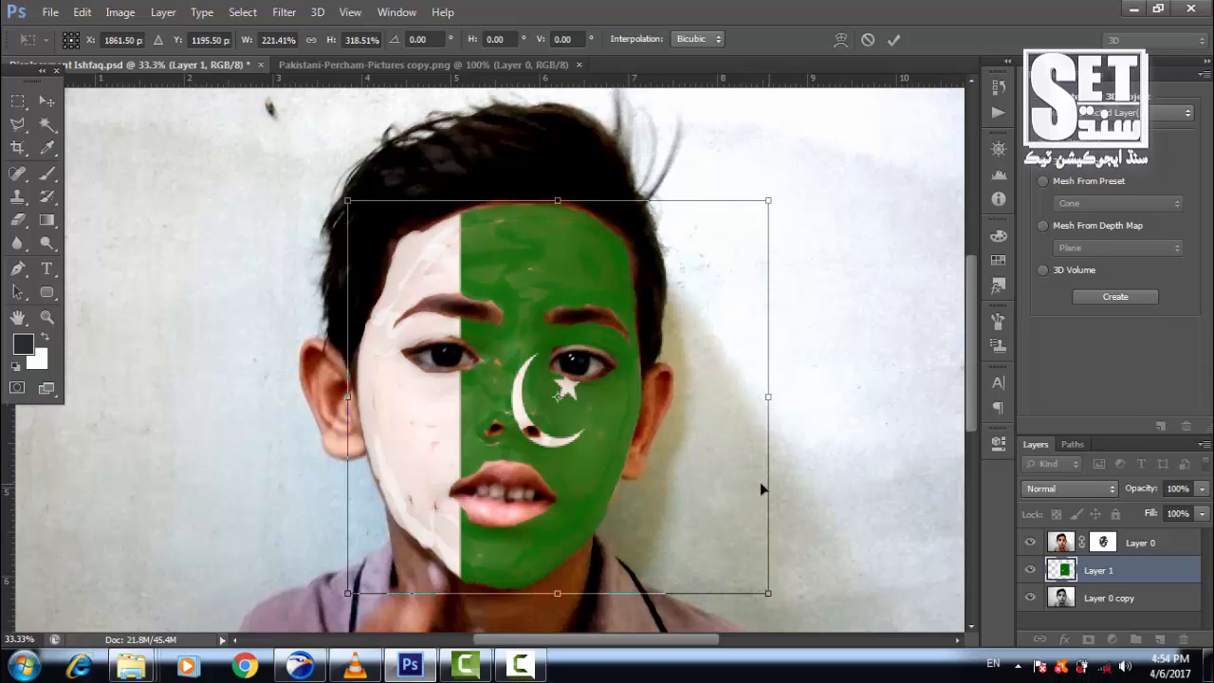
{"action": "left_click_drag", "start_coordinate": [558, 593], "coordinate": [581, 533]}
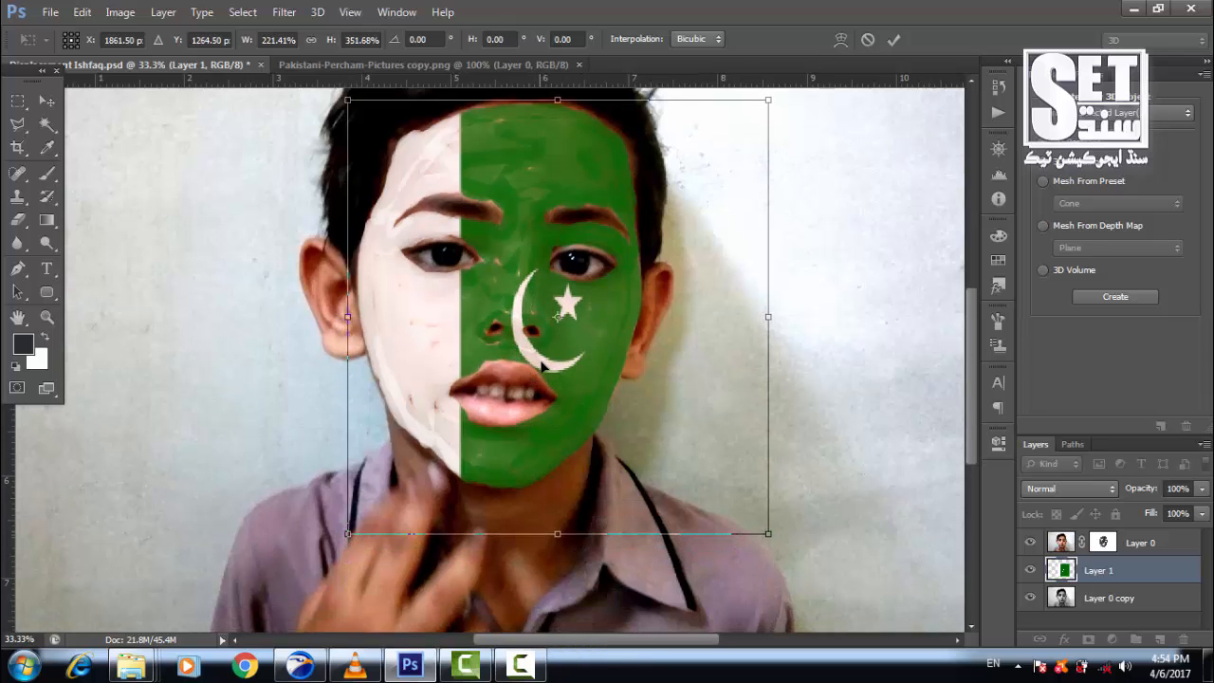
{"action": "mouse_move", "coordinate": [541, 361]}
{"action": "left_mouse_down"}
{"action": "mouse_move", "coordinate": [551, 365]}
{"action": "mouse_move", "coordinate": [527, 351]}
{"action": "left_mouse_up"}
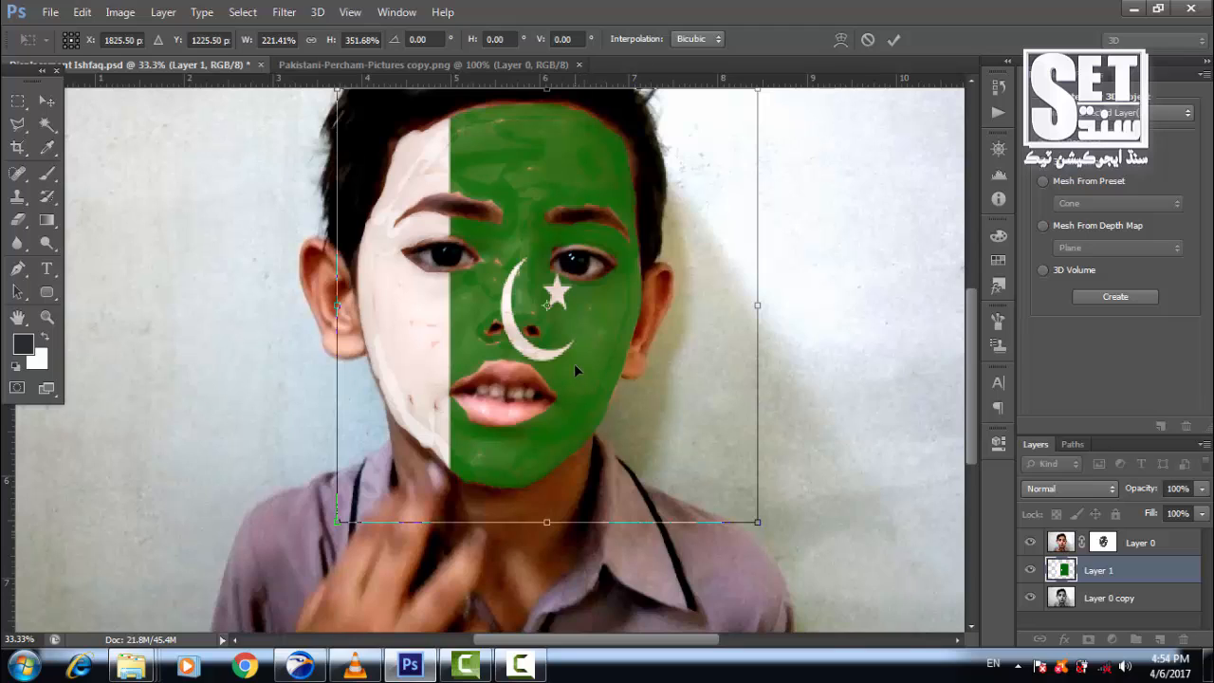
{"action": "left_click", "coordinate": [892, 41]}
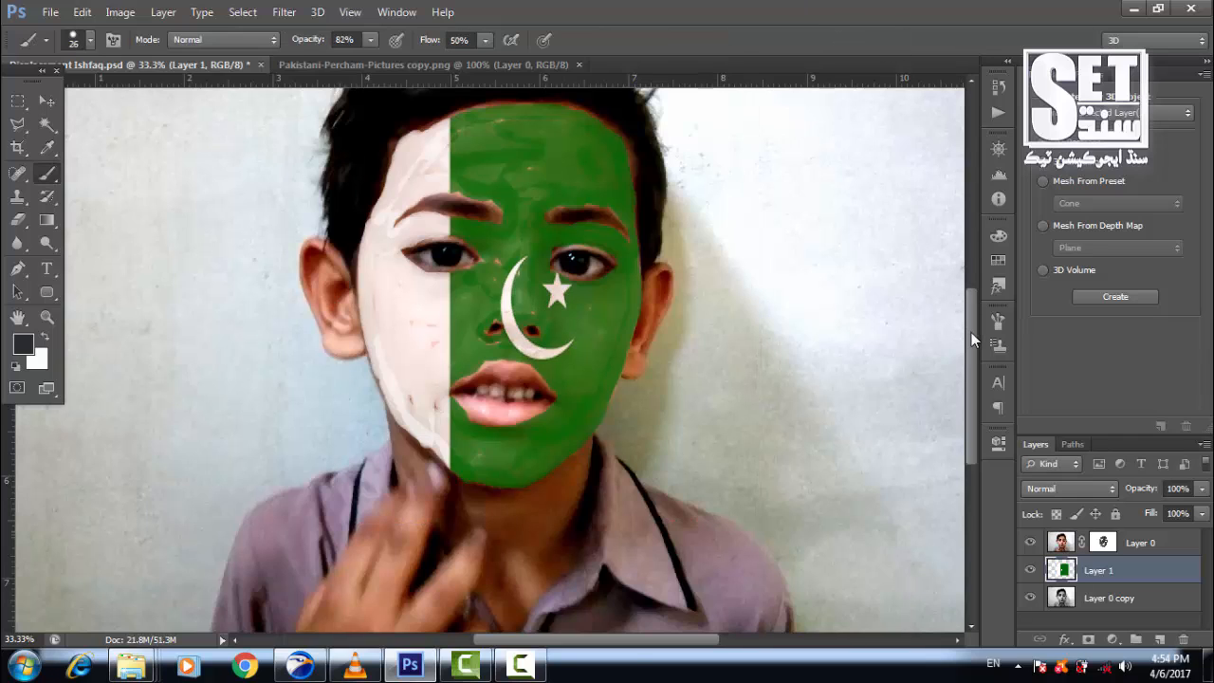
Set the brush size to 54 px and paint black on Layer 0's mask to clean up the patchy forehead area.
{"action": "left_click_drag", "start_coordinate": [972, 332], "coordinate": [969, 321]}
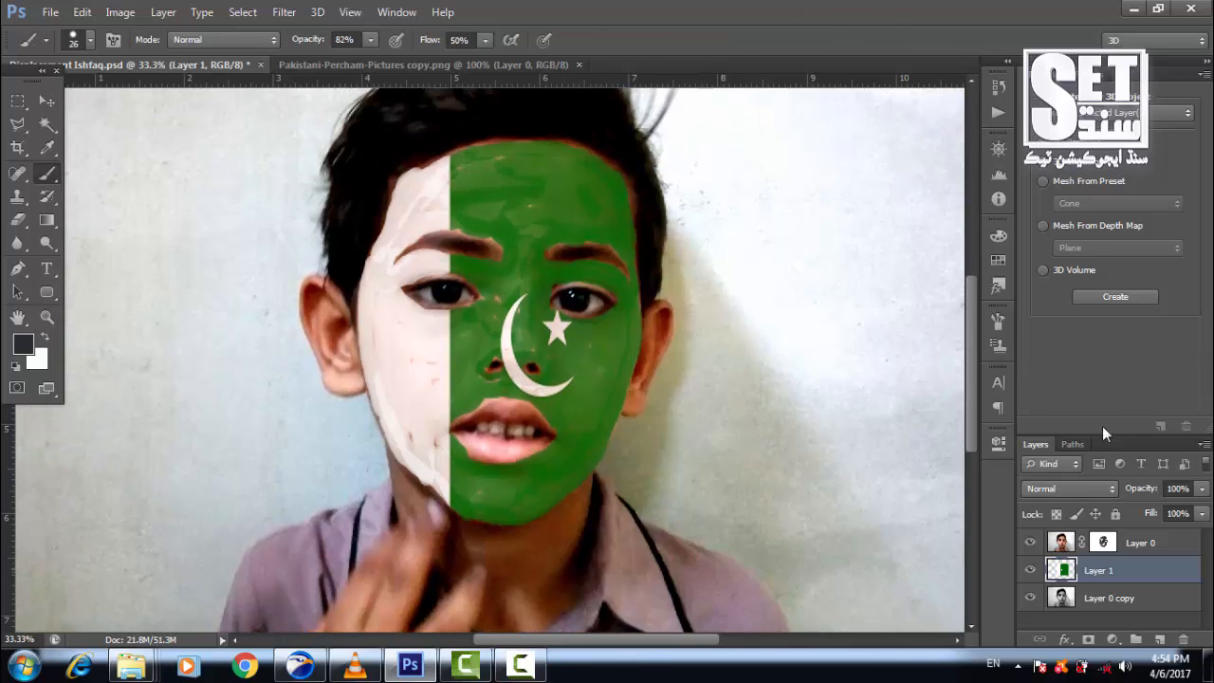
{"action": "left_click", "coordinate": [1096, 545]}
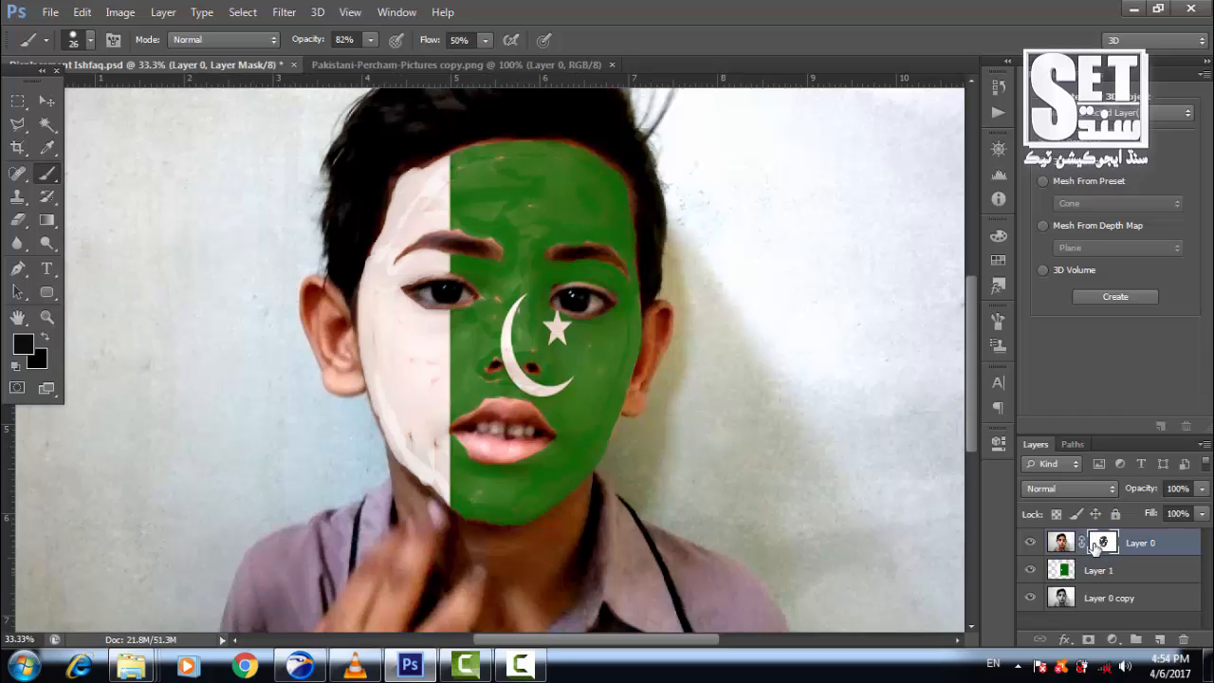
{"action": "right_click", "coordinate": [533, 162]}
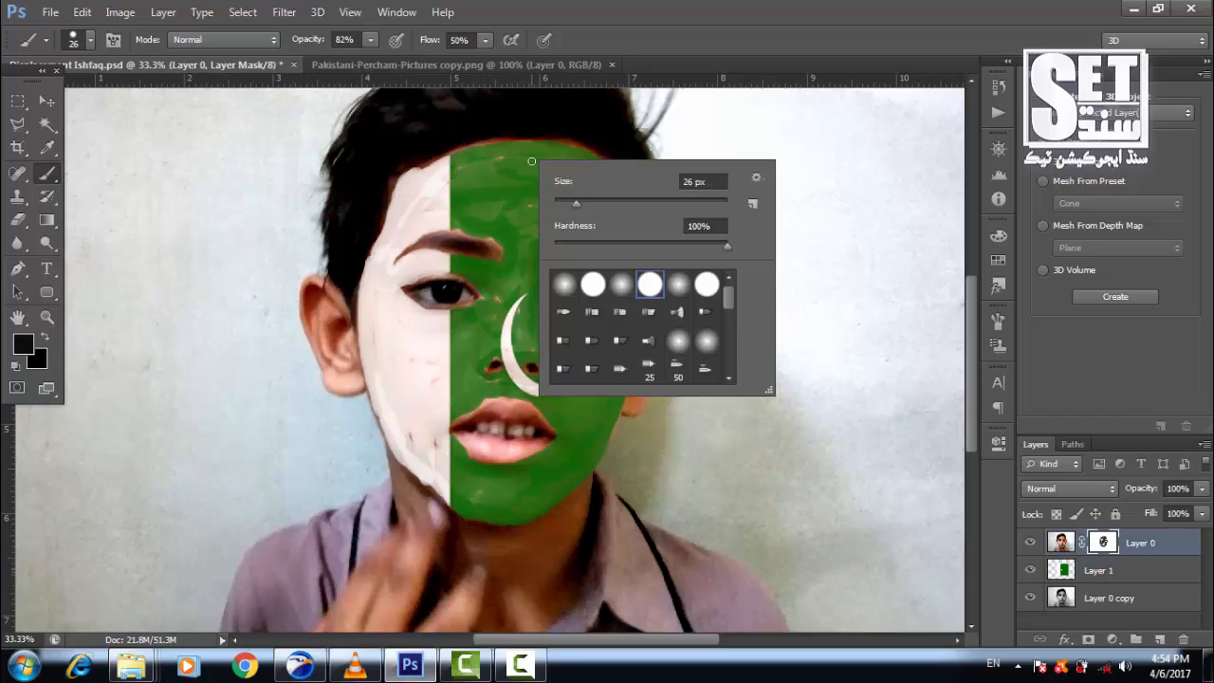
{"action": "left_click", "coordinate": [599, 200]}
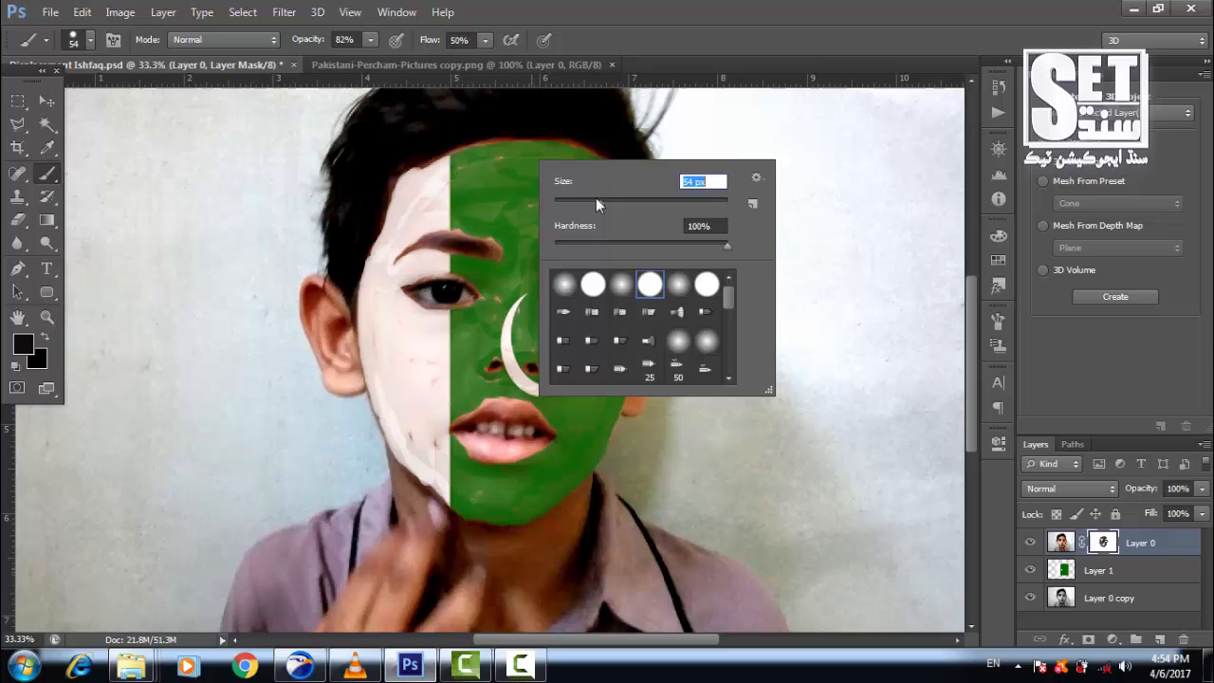
{"action": "left_click", "coordinate": [498, 172]}
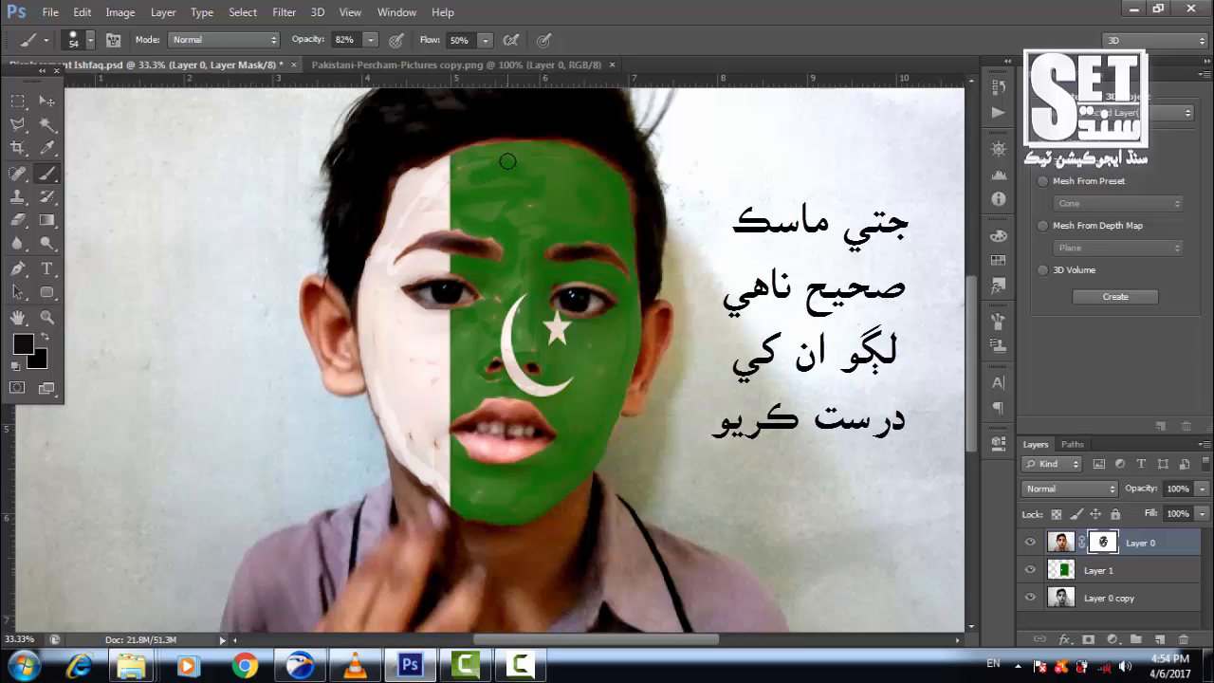
Enlarge the brush to 77 px and paint out the remaining skin patches and ragged edges on Layer 0's mask across the face.
{"action": "right_click", "coordinate": [508, 161]}
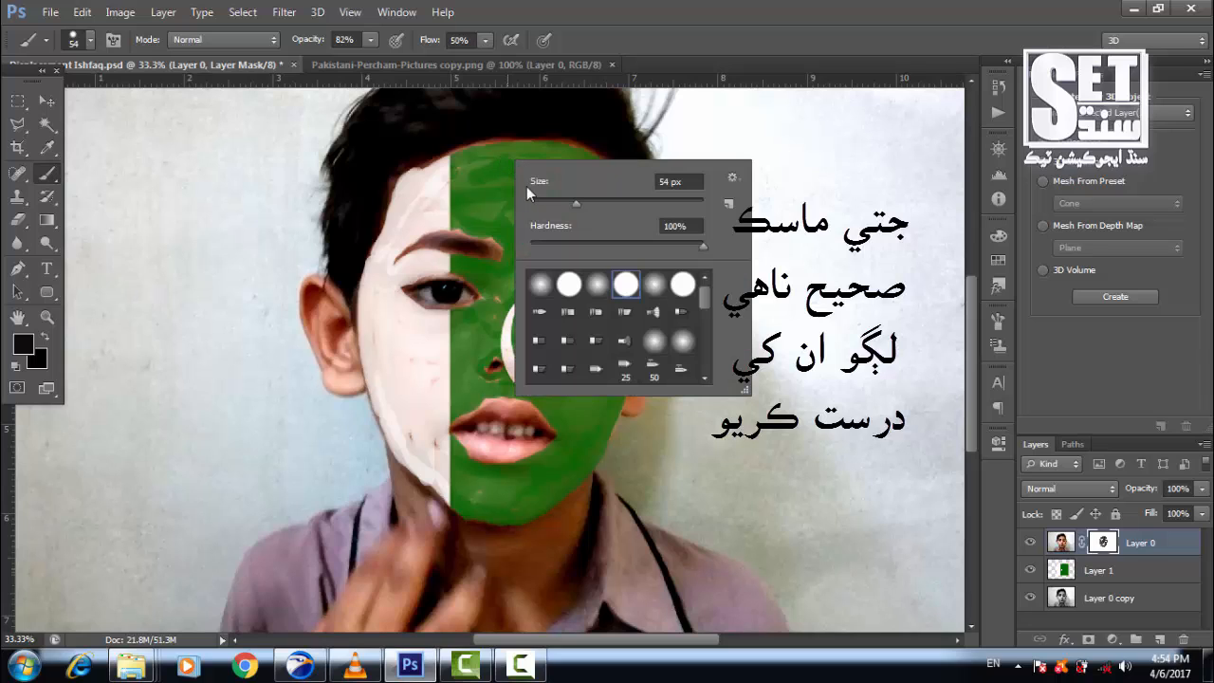
{"action": "left_click", "coordinate": [597, 200]}
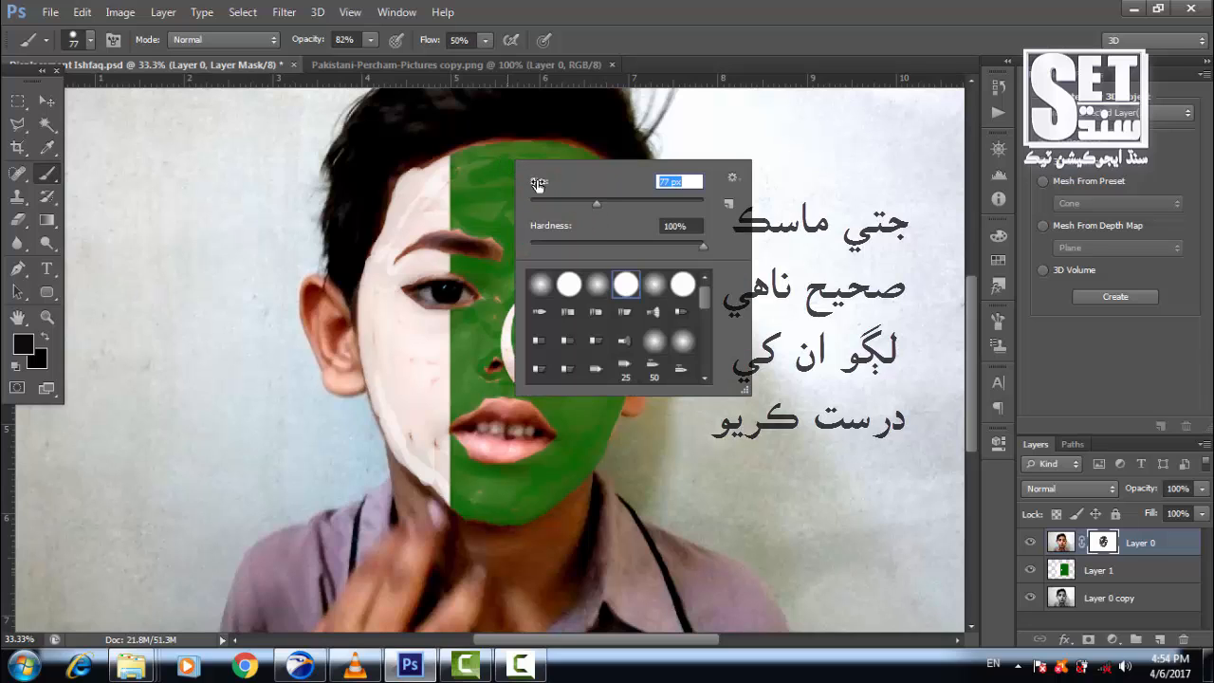
{"action": "left_click", "coordinate": [507, 197]}
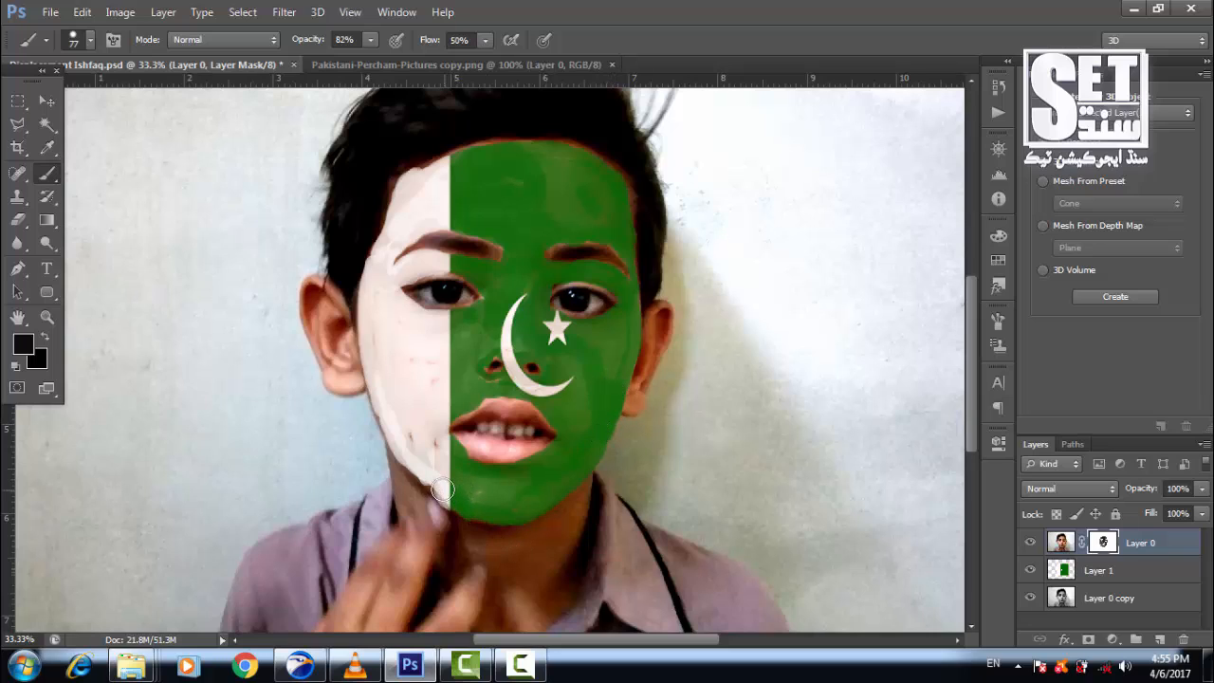
{"action": "mouse_move", "coordinate": [424, 475]}
{"action": "left_mouse_down"}
{"action": "mouse_move", "coordinate": [406, 454]}
{"action": "mouse_move", "coordinate": [440, 494]}
{"action": "mouse_move", "coordinate": [497, 515]}
{"action": "mouse_move", "coordinate": [428, 435]}
{"action": "mouse_move", "coordinate": [414, 437]}
{"action": "mouse_move", "coordinate": [439, 476]}
{"action": "mouse_move", "coordinate": [418, 408]}
{"action": "mouse_move", "coordinate": [435, 382]}
{"action": "mouse_move", "coordinate": [419, 354]}
{"action": "mouse_move", "coordinate": [380, 349]}
{"action": "mouse_move", "coordinate": [371, 320]}
{"action": "mouse_move", "coordinate": [384, 422]}
{"action": "mouse_move", "coordinate": [403, 414]}
{"action": "mouse_move", "coordinate": [436, 493]}
{"action": "mouse_move", "coordinate": [447, 488]}
{"action": "mouse_move", "coordinate": [434, 426]}
{"action": "mouse_move", "coordinate": [383, 339]}
{"action": "mouse_move", "coordinate": [417, 369]}
{"action": "mouse_move", "coordinate": [443, 374]}
{"action": "mouse_move", "coordinate": [461, 355]}
{"action": "left_mouse_up"}
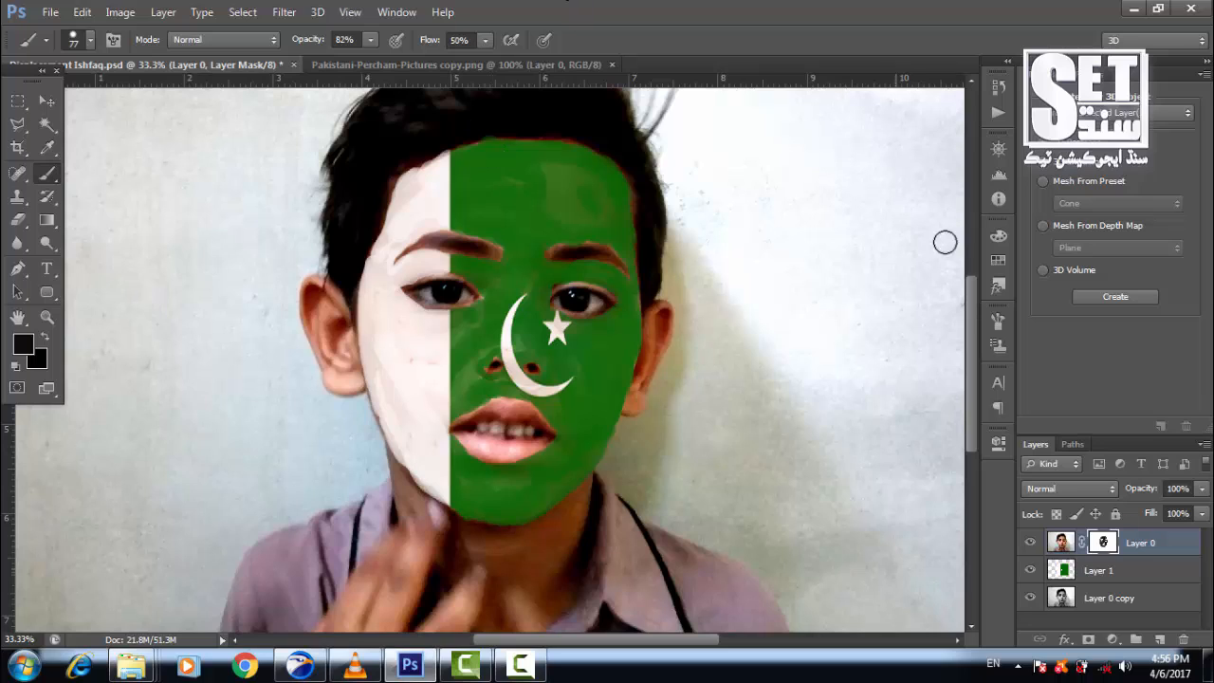
Lower the fill of the flag on Layer 1 to 63%.
{"action": "left_click", "coordinate": [1135, 569]}
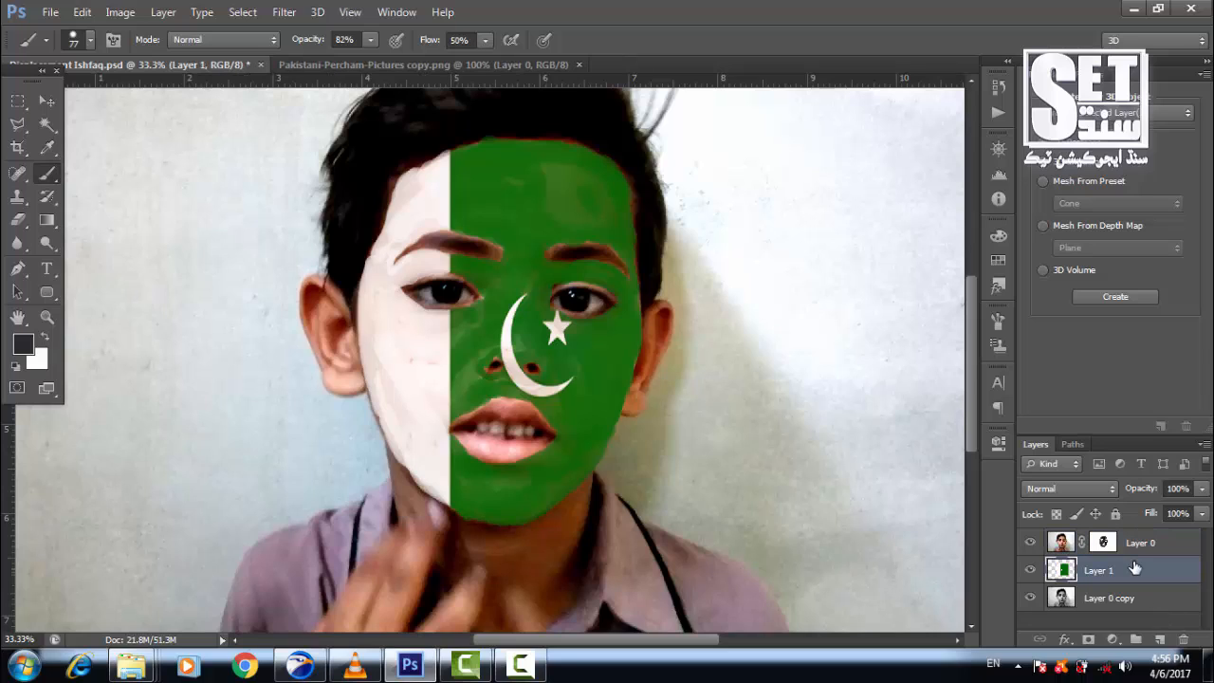
{"action": "left_click", "coordinate": [1202, 515]}
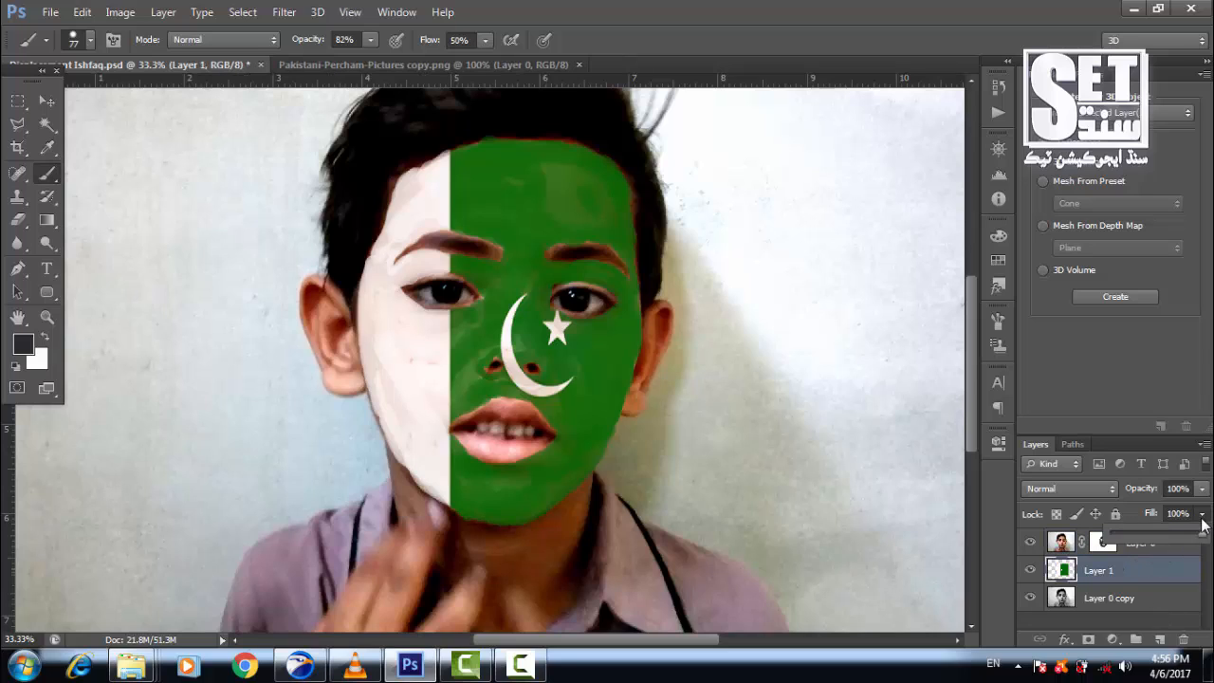
{"action": "left_click_drag", "start_coordinate": [1202, 539], "coordinate": [1172, 539]}
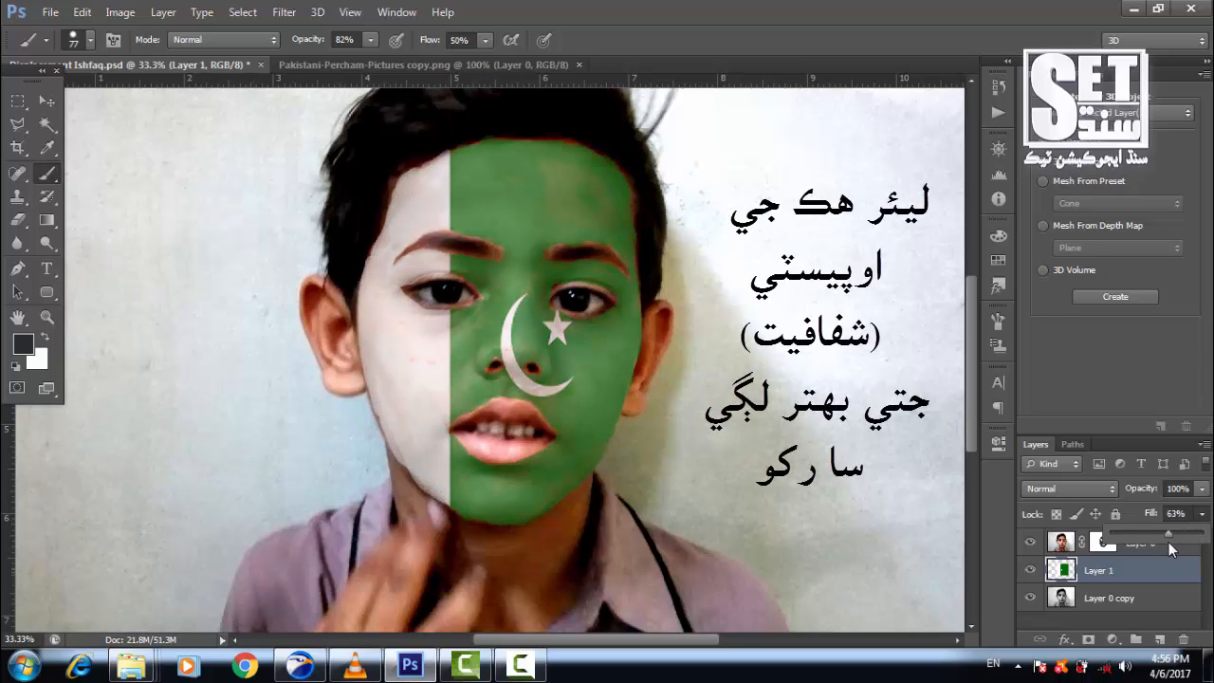
{"action": "left_click", "coordinate": [1104, 570]}
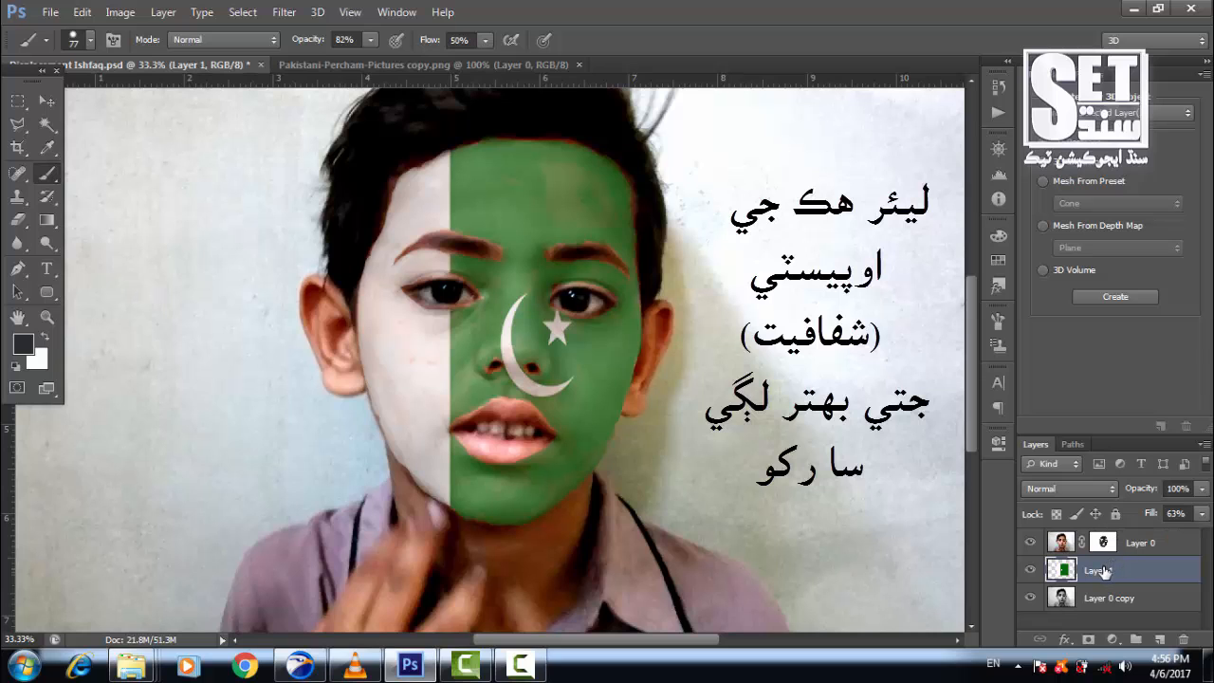
Apply the Displace filter to Layer 1 with horizontal and vertical scale 15, Stretch To Fit and Repeat Edge Pixels, using the saved displacement file.
{"action": "left_click", "coordinate": [282, 13]}
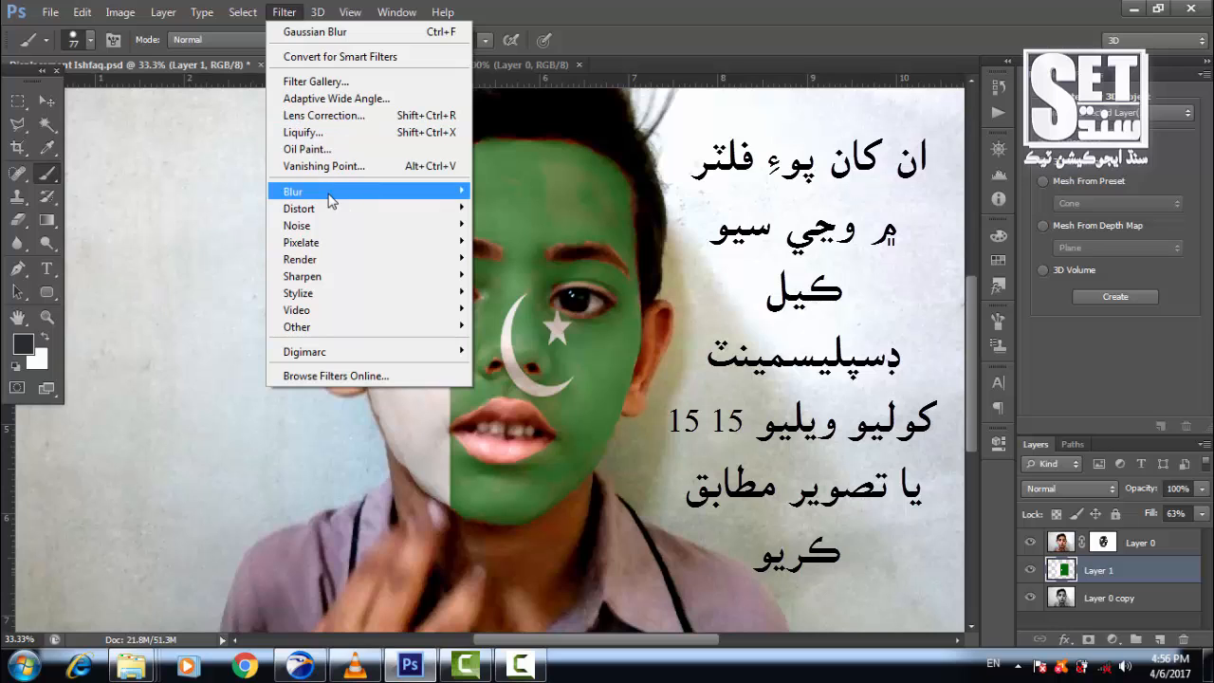
{"action": "mouse_move", "coordinate": [347, 195]}
{"action": "left_click", "coordinate": [490, 210]}
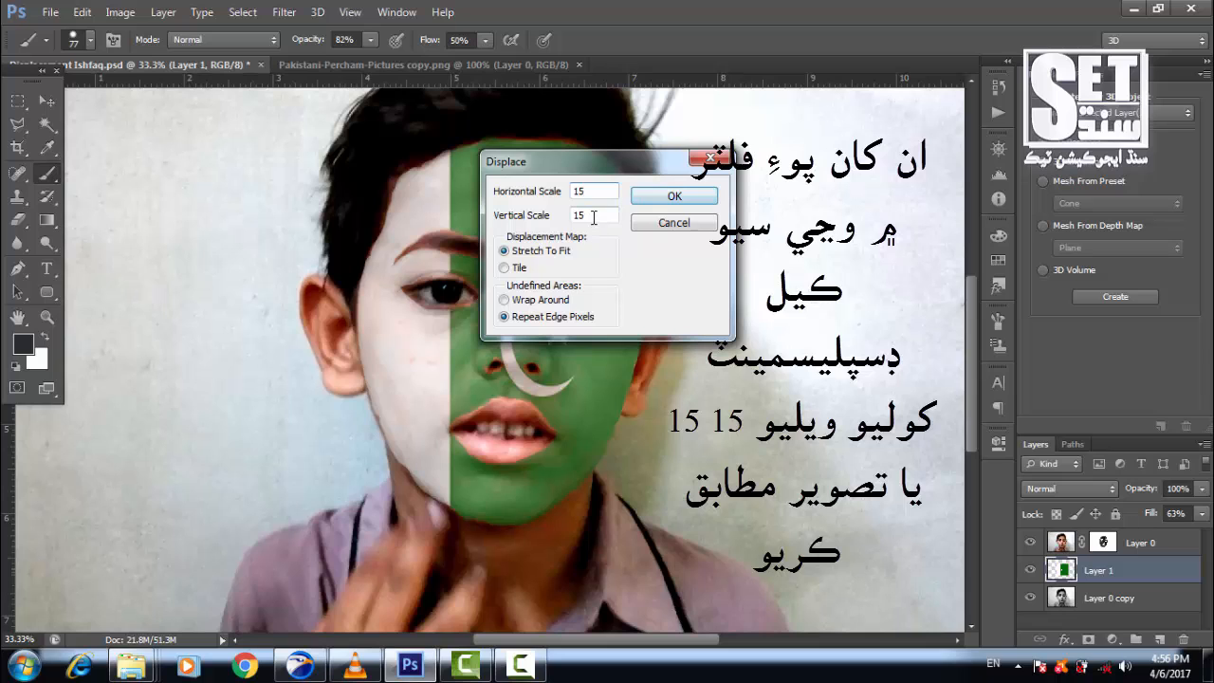
{"action": "left_click", "coordinate": [593, 217]}
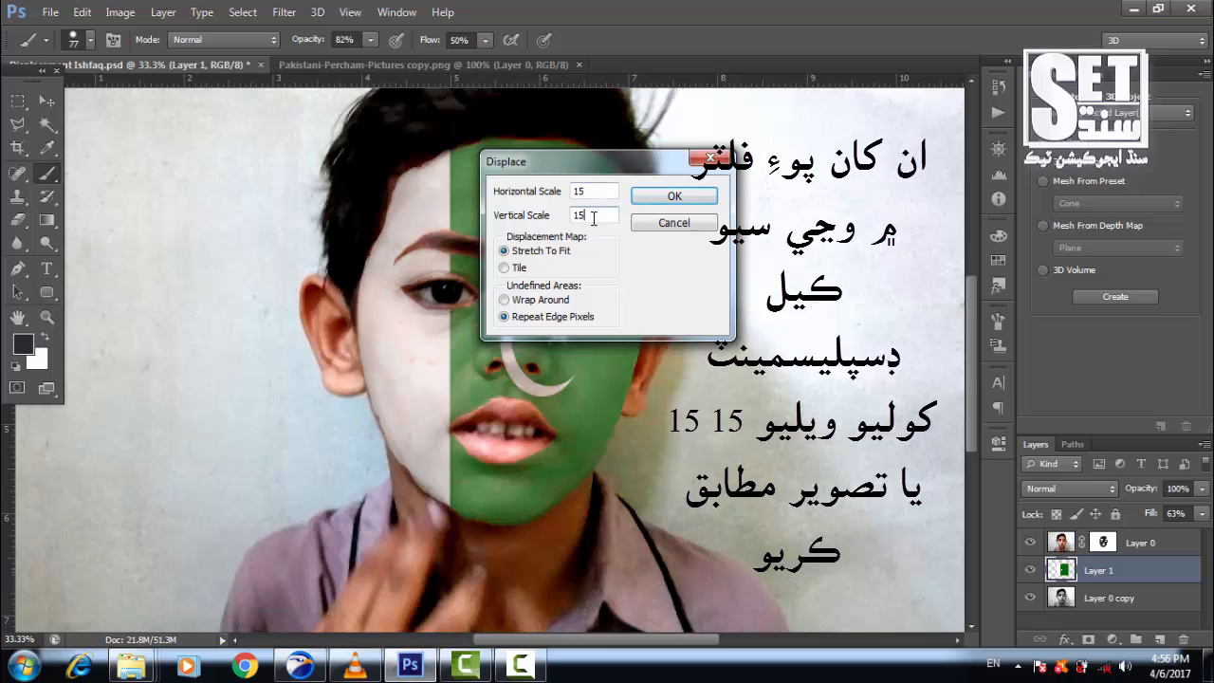
{"action": "left_click", "coordinate": [673, 195]}
{"action": "double_click", "coordinate": [220, 241]}
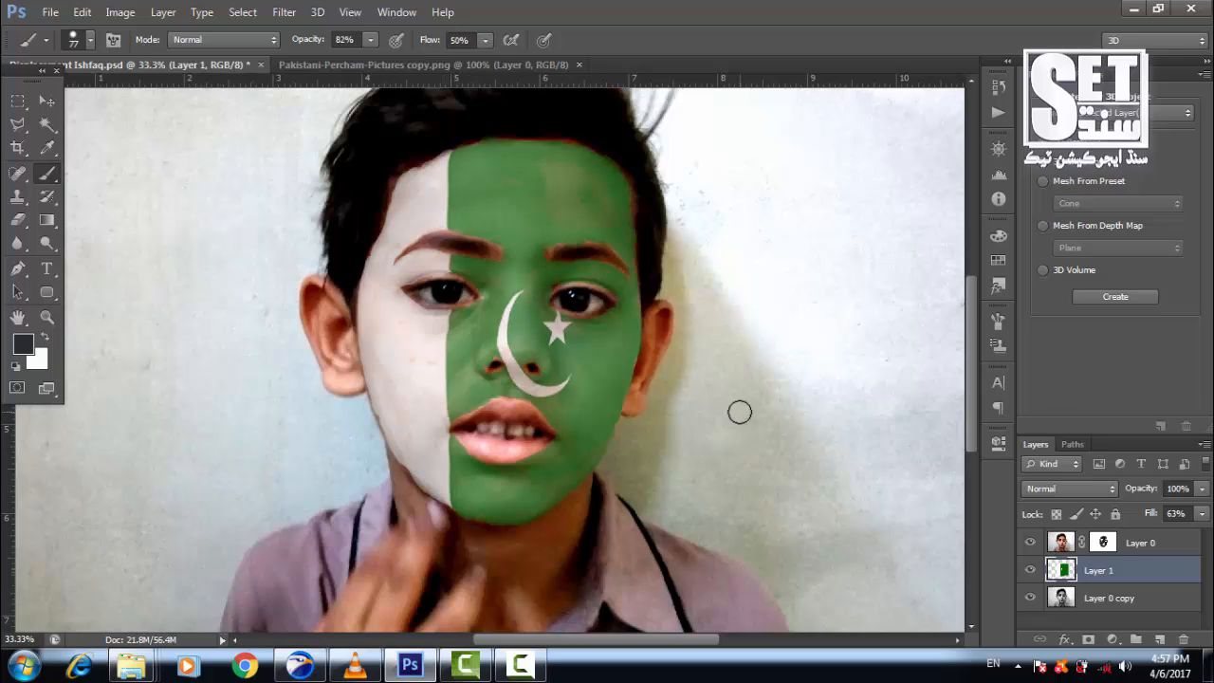
Touch up the remaining patches on Layer 0's mask, and set Layer 1's fill to 56%.
{"action": "left_click", "coordinate": [1112, 550]}
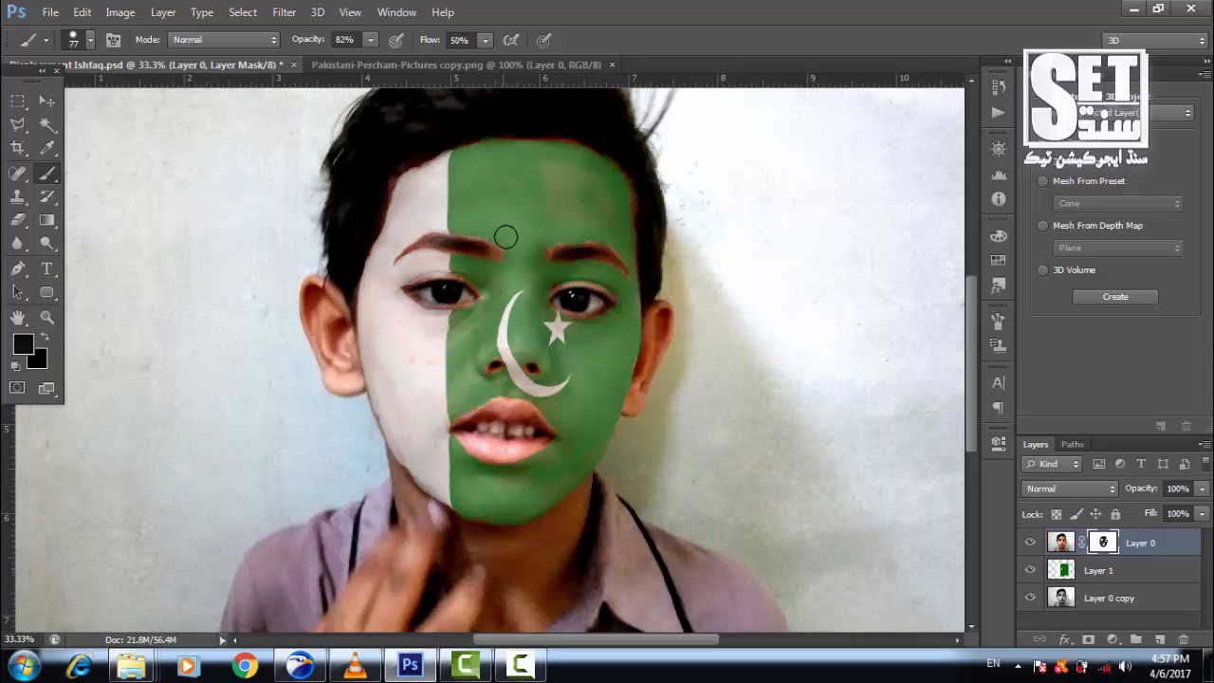
{"action": "left_click", "coordinate": [1150, 578]}
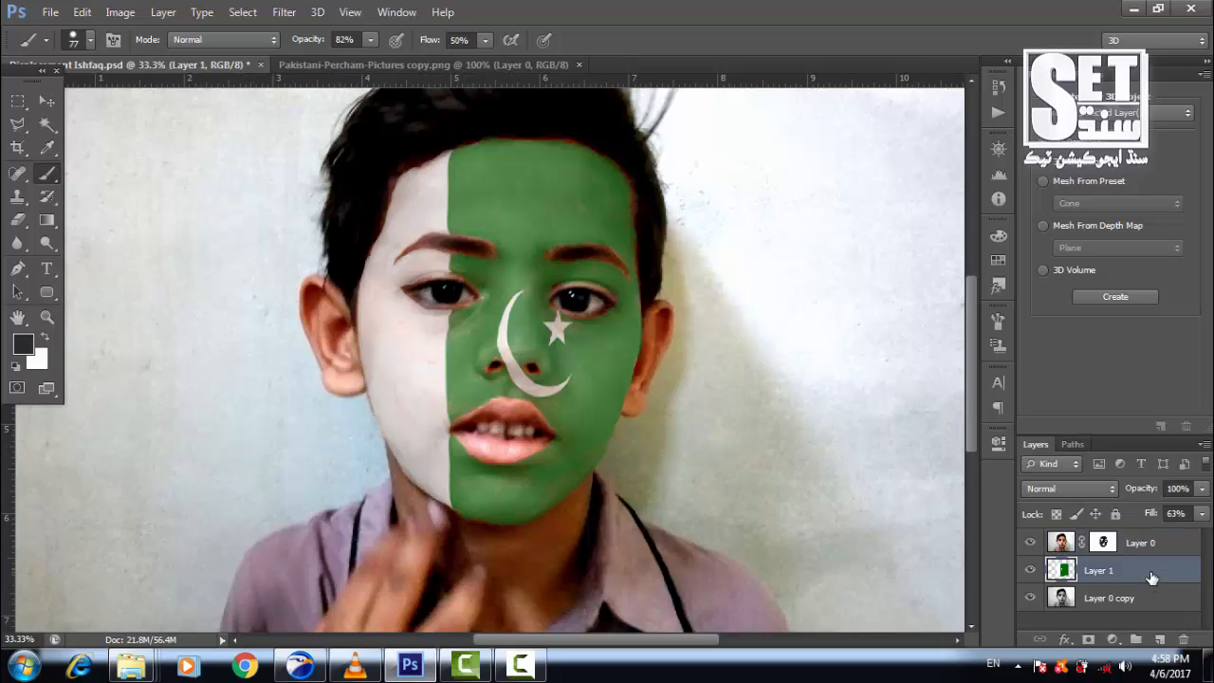
{"action": "left_click", "coordinate": [1201, 517]}
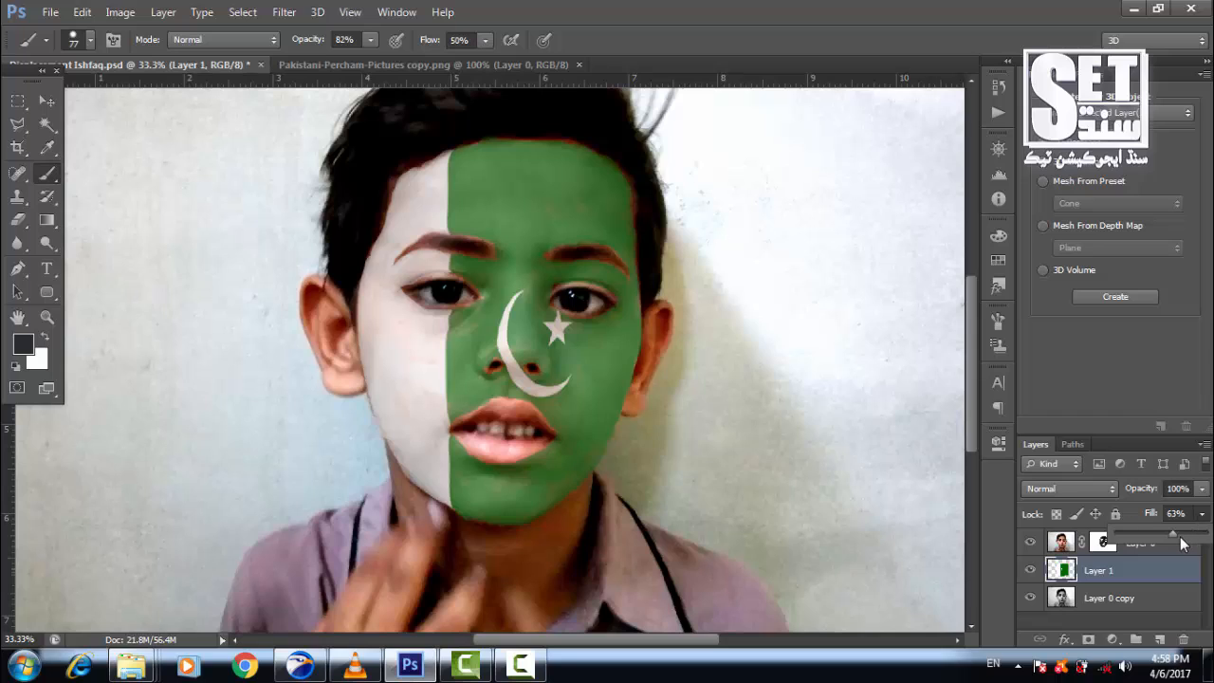
{"action": "left_click_drag", "start_coordinate": [1166, 537], "coordinate": [1162, 537]}
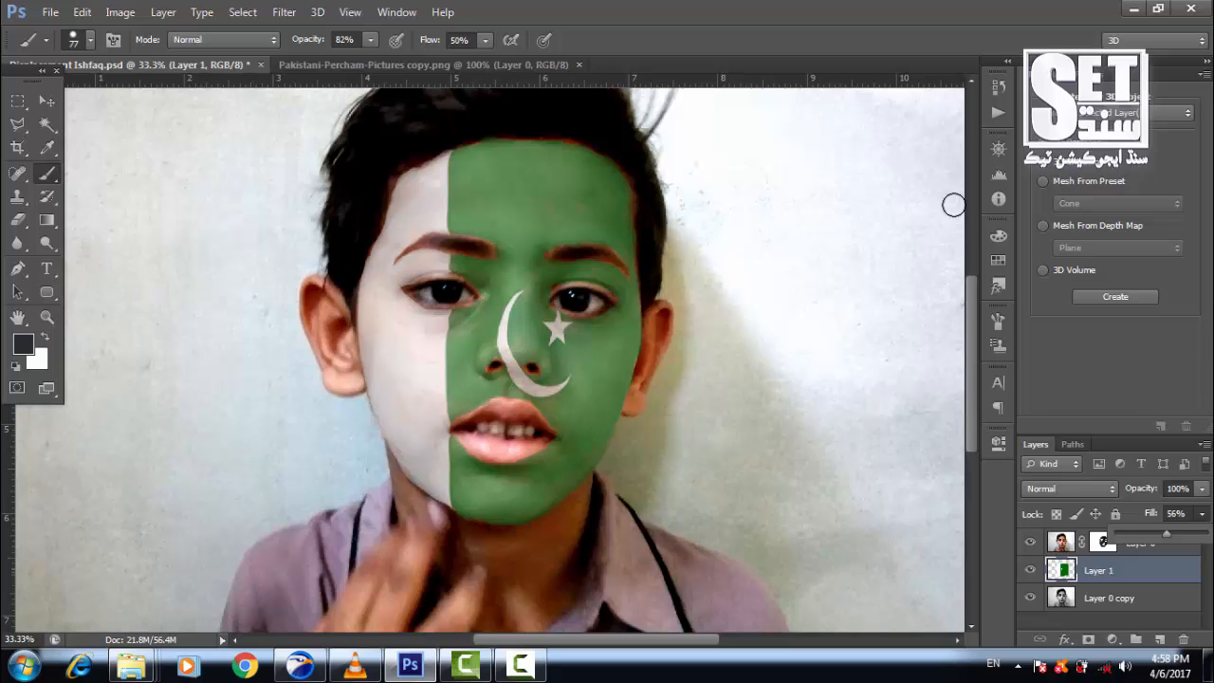
Open the Save As dialog for the finished portrait document.
{"action": "key", "text": "ctrl+shift+s"}
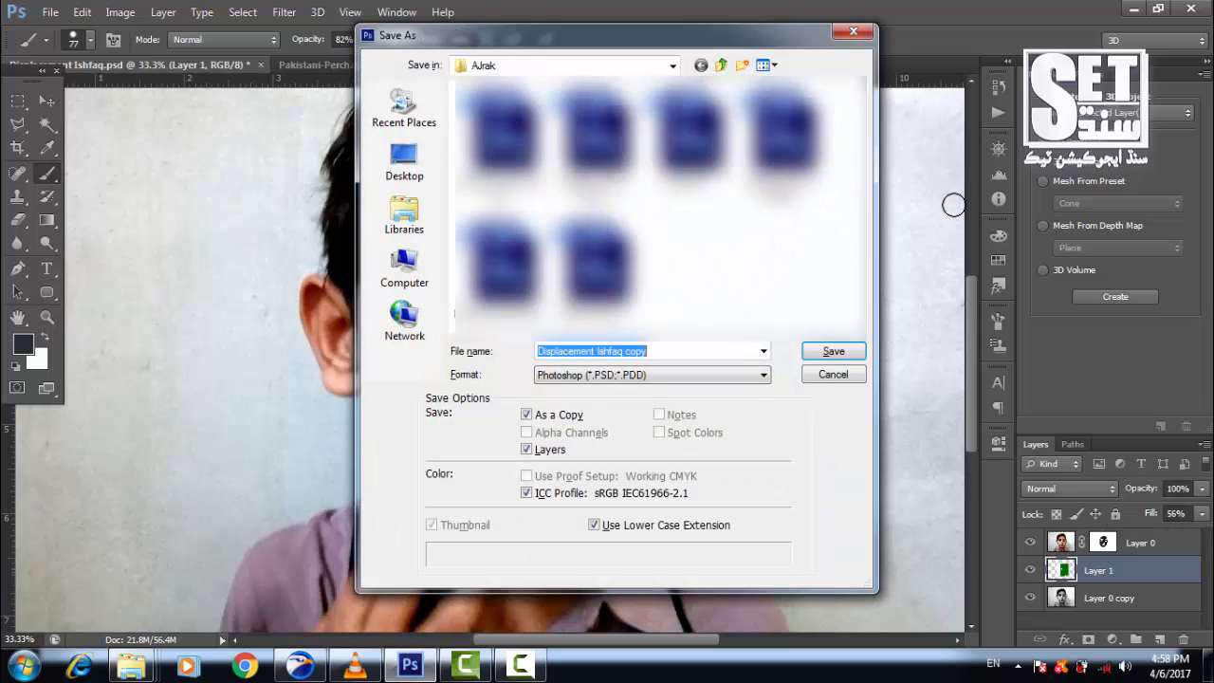